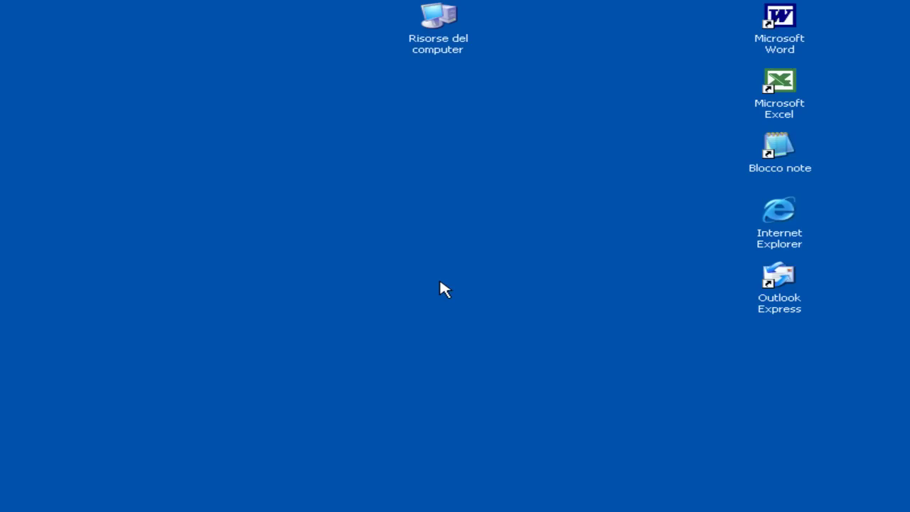
Open Internet Explorer and search Google for "PdfCreator".
{"action": "double_click", "coordinate": [771, 208]}
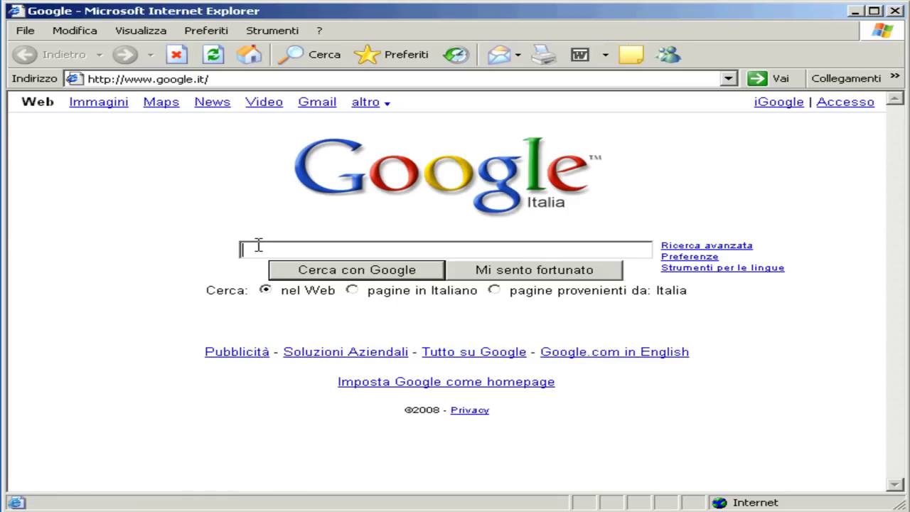
{"action": "type", "text": "Pal"}
{"action": "key", "text": "BackSpace"}
{"action": "key", "text": "BackSpace"}
{"action": "type", "text": "er"}
{"action": "type", "text": "Creator"}
{"action": "left_click", "coordinate": [319, 273]}
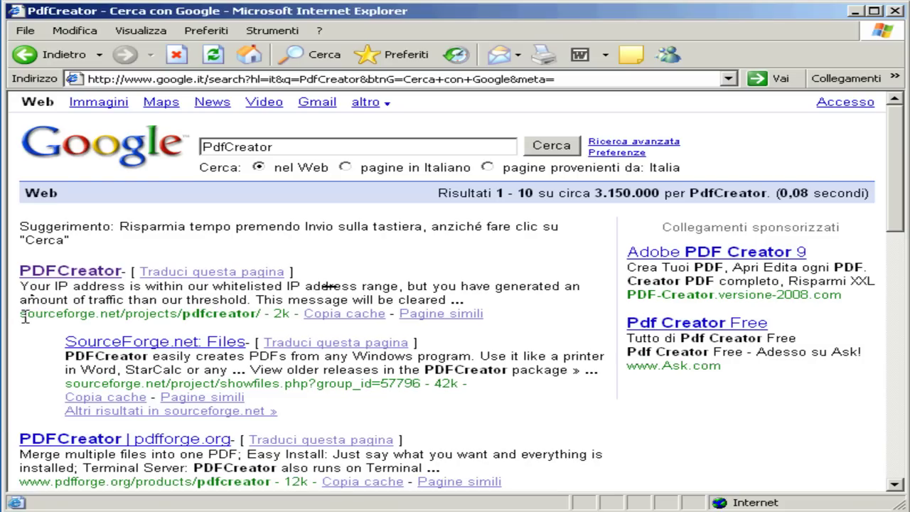
Open the sourceforge.net PDFCreator project from the search results and go to its download page.
{"action": "left_click_drag", "start_coordinate": [20, 314], "coordinate": [243, 314]}
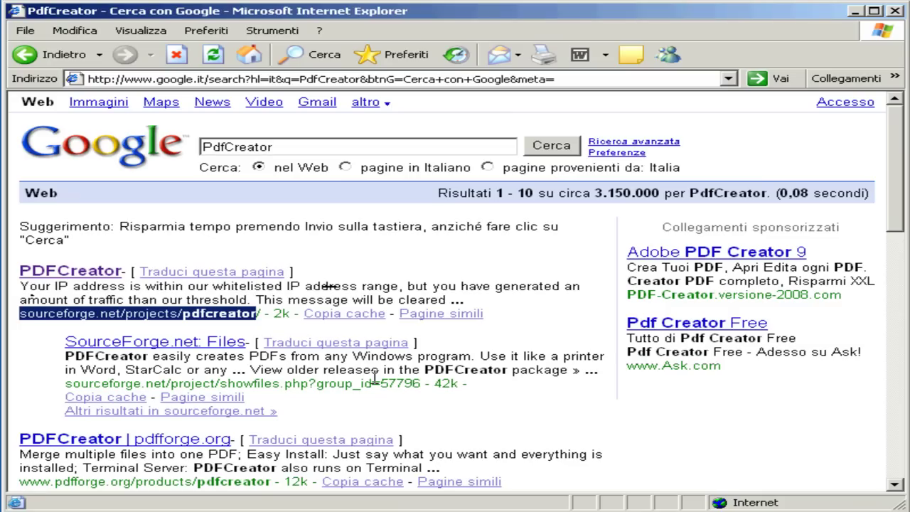
{"action": "left_click", "coordinate": [69, 273]}
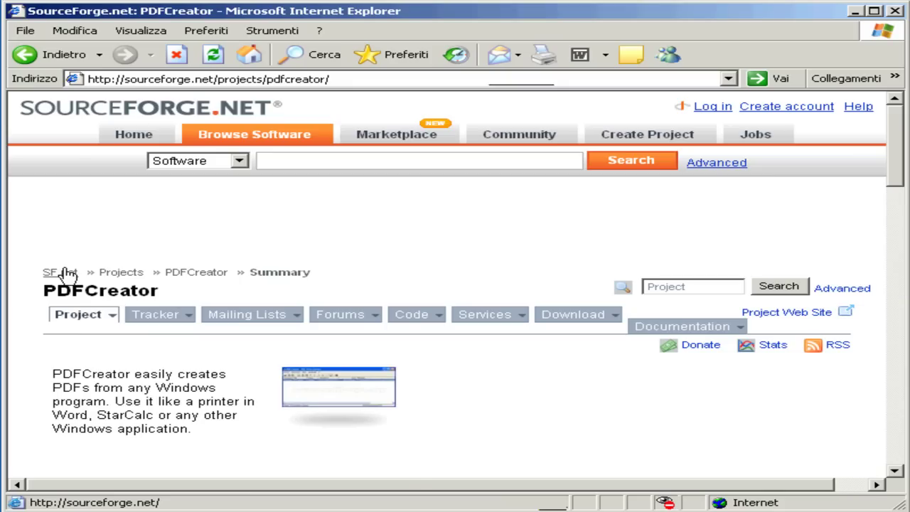
{"action": "scroll", "coordinate": [71, 271], "scroll_direction": "down", "scroll_amount": 2}
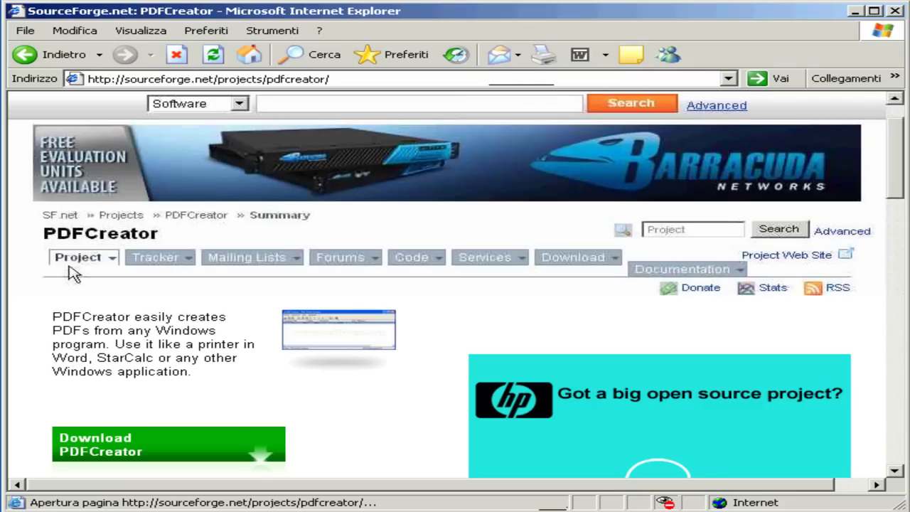
{"action": "scroll", "coordinate": [78, 338], "scroll_direction": "down", "scroll_amount": 2}
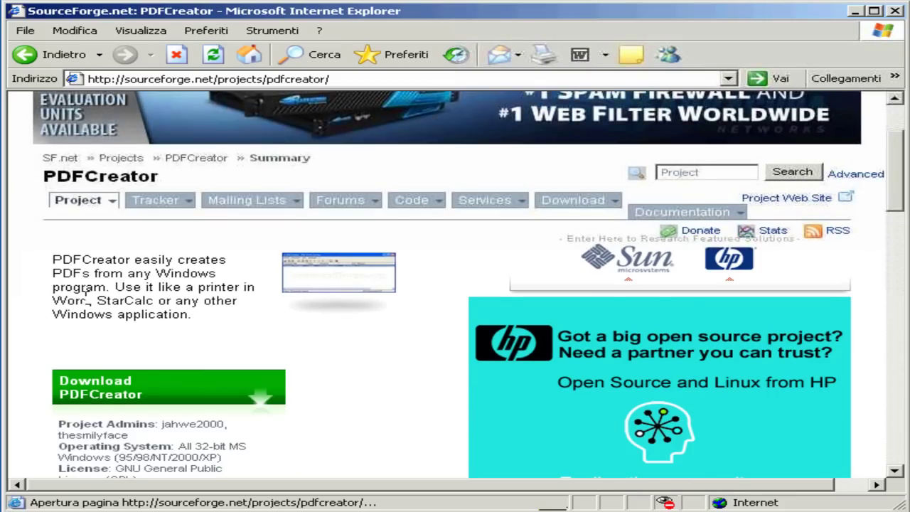
{"action": "scroll", "coordinate": [44, 341], "scroll_direction": "down", "scroll_amount": 2}
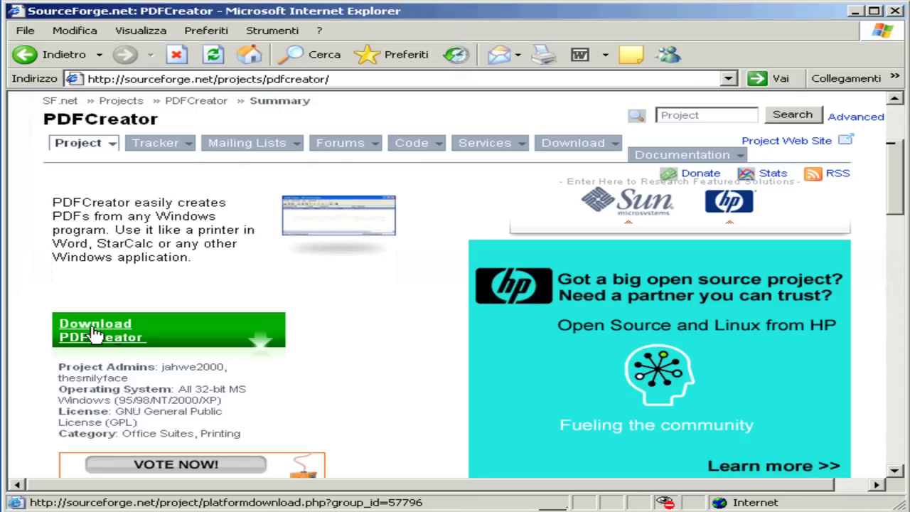
{"action": "left_click", "coordinate": [93, 334]}
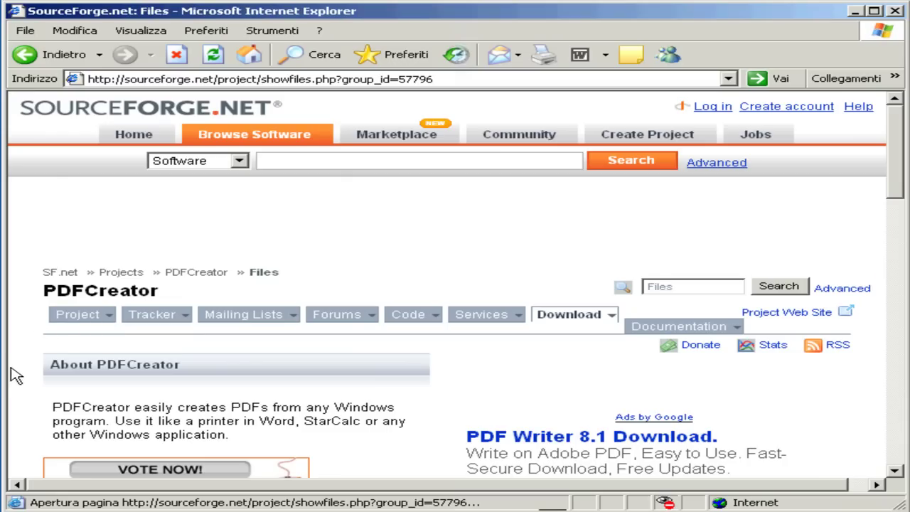
Choose the PDFCreator 0.9.5 package for download from the latest file releases.
{"action": "scroll", "coordinate": [22, 379], "scroll_direction": "down", "scroll_amount": 2}
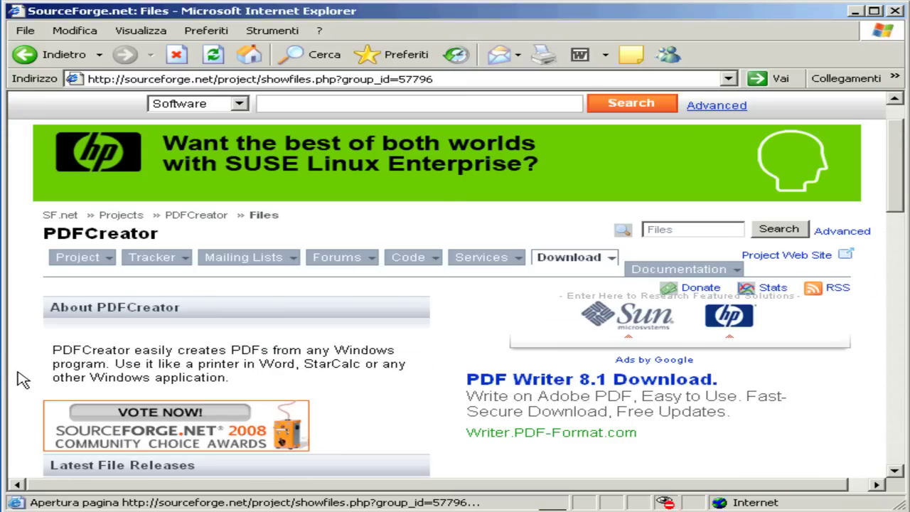
{"action": "scroll", "coordinate": [22, 379], "scroll_direction": "down", "scroll_amount": 2}
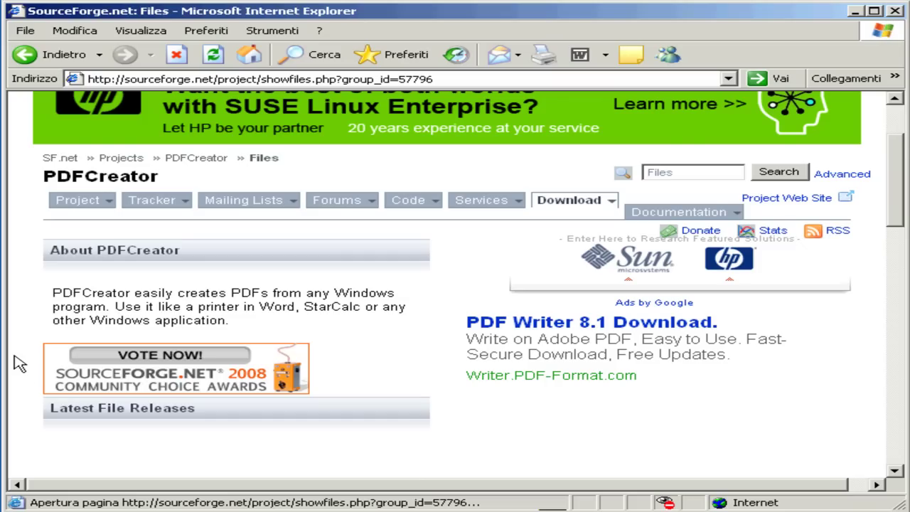
{"action": "scroll", "coordinate": [18, 363], "scroll_direction": "down", "scroll_amount": 2}
{"action": "scroll", "coordinate": [91, 362], "scroll_direction": "down", "scroll_amount": 6}
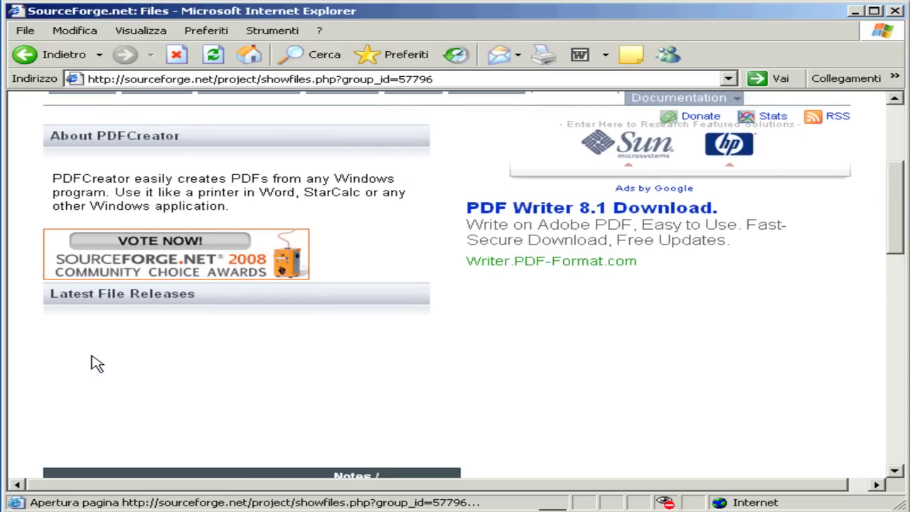
{"action": "scroll", "coordinate": [92, 364], "scroll_direction": "down", "scroll_amount": 2}
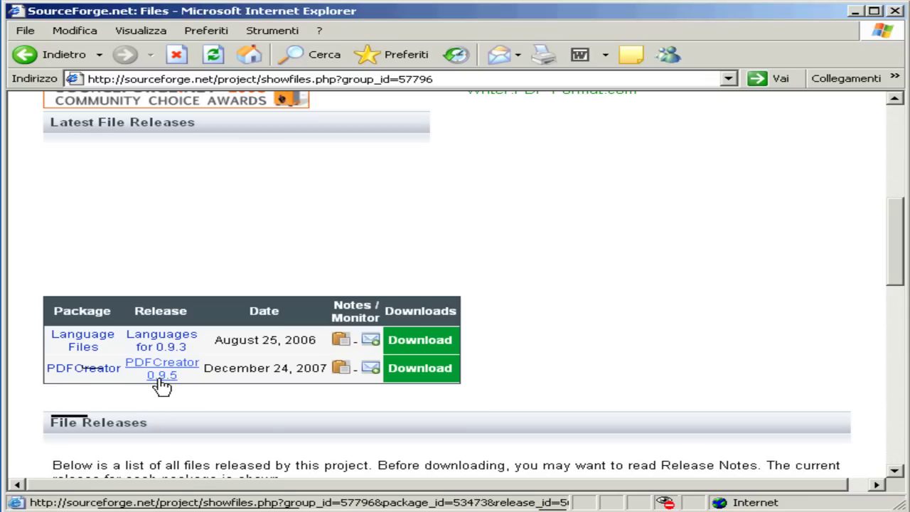
{"action": "left_click", "coordinate": [421, 371]}
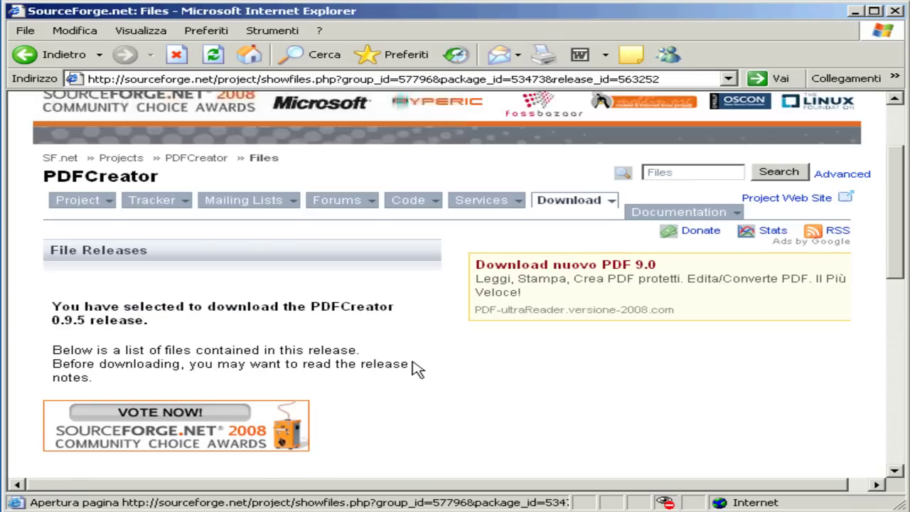
Request the PDFCreator-0_9_5_setup.exe file from the list of files in the 0.9.5 release.
{"action": "scroll", "coordinate": [418, 368], "scroll_direction": "down", "scroll_amount": 4}
{"action": "scroll", "coordinate": [416, 368], "scroll_direction": "down", "scroll_amount": 3}
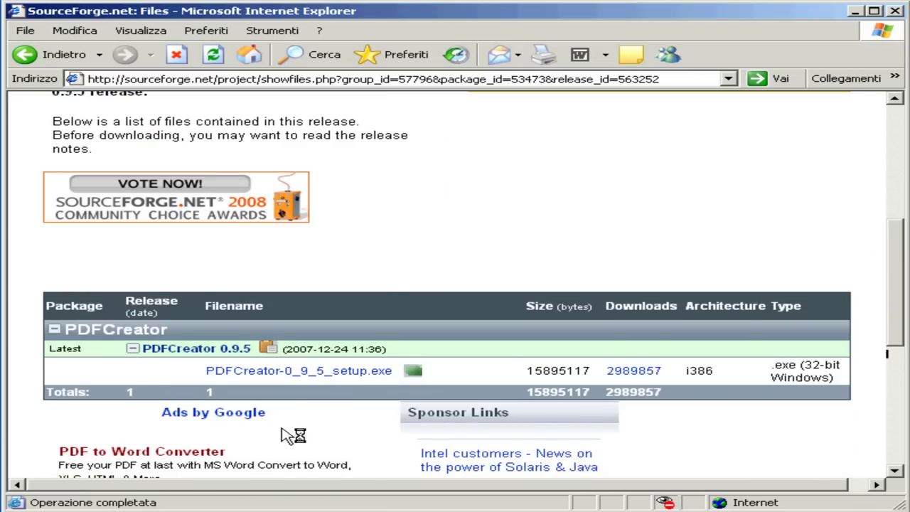
{"action": "scroll", "coordinate": [285, 427], "scroll_direction": "down", "scroll_amount": 2}
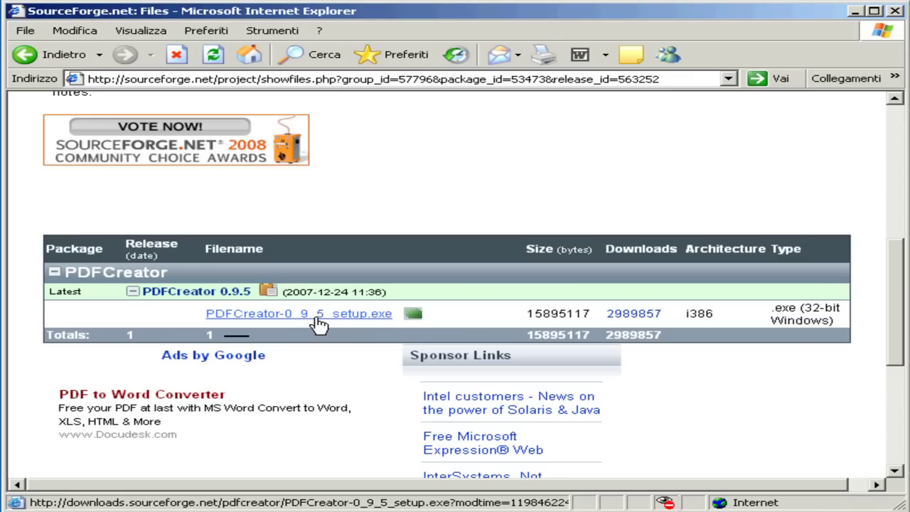
{"action": "left_click", "coordinate": [369, 316]}
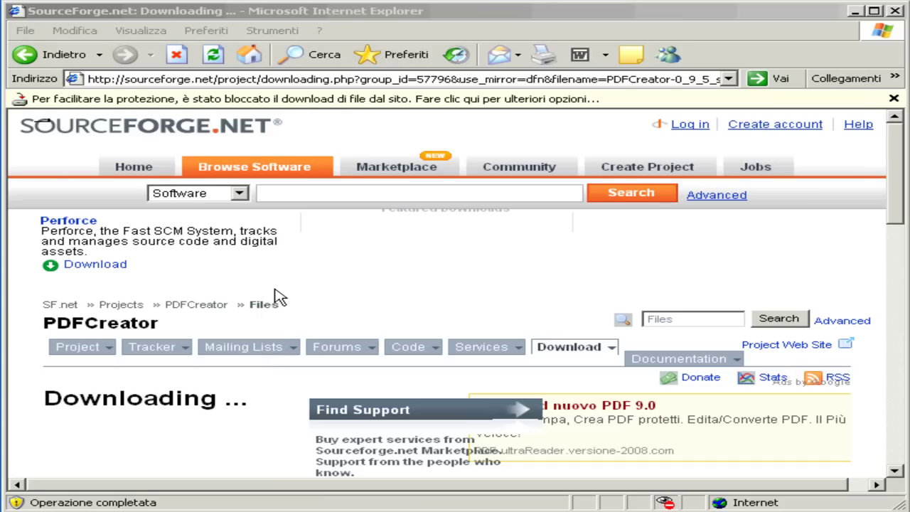
Allow the blocked file download and dismiss the download manager's new download window in favour of the browser's own download.
{"action": "left_click", "coordinate": [139, 107]}
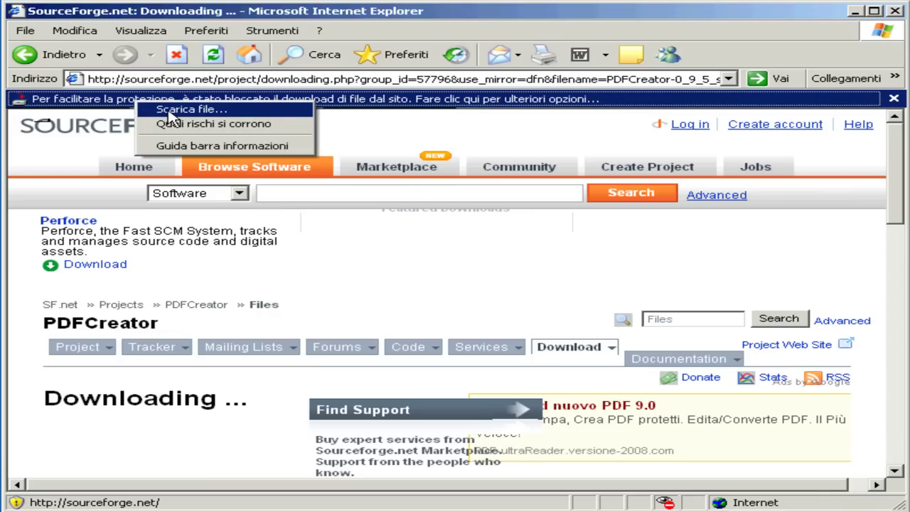
{"action": "left_click", "coordinate": [170, 111]}
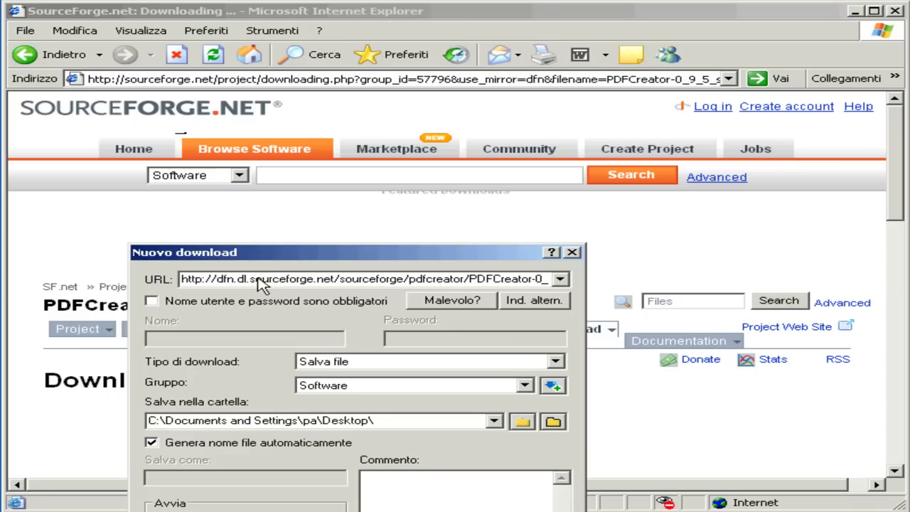
{"action": "left_click", "coordinate": [571, 253]}
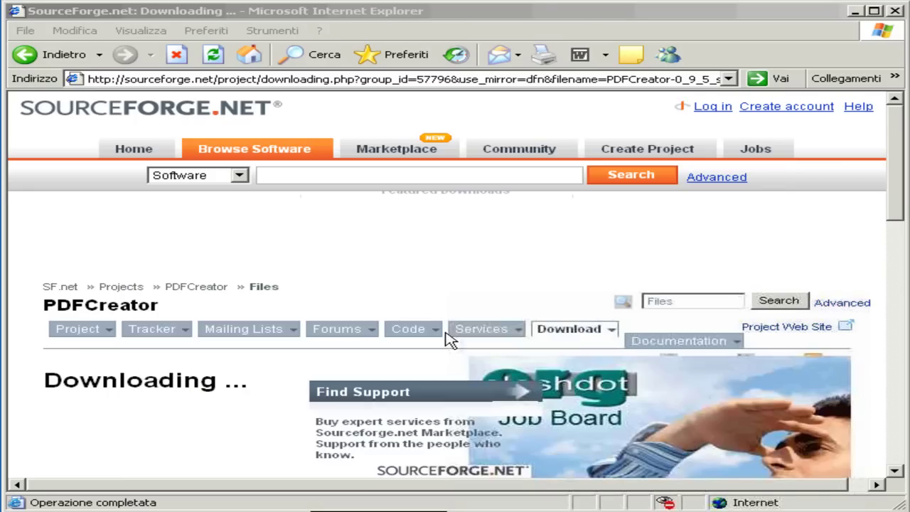
{"action": "left_click_drag", "start_coordinate": [431, 325], "coordinate": [545, 233]}
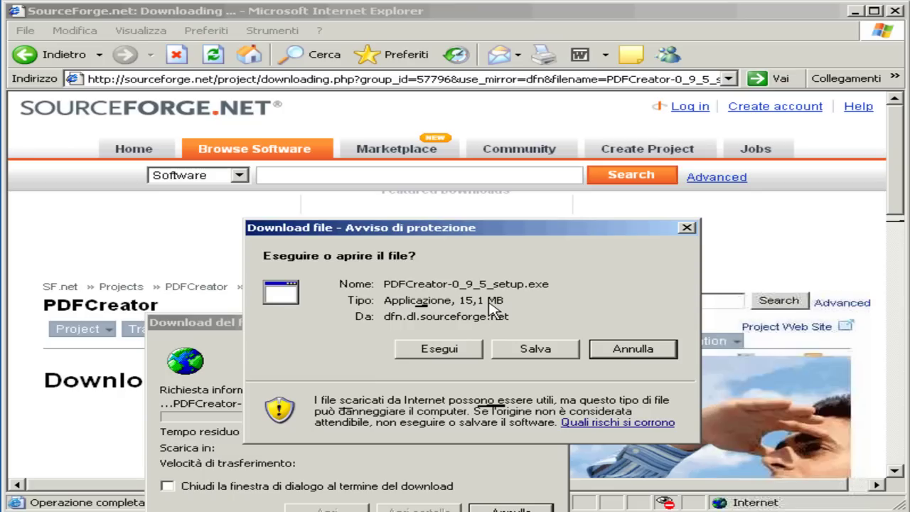
Save PDFCreator-0_9_5_setup.exe to the RUG_TMP (G:) removable drive.
{"action": "left_click", "coordinate": [540, 353]}
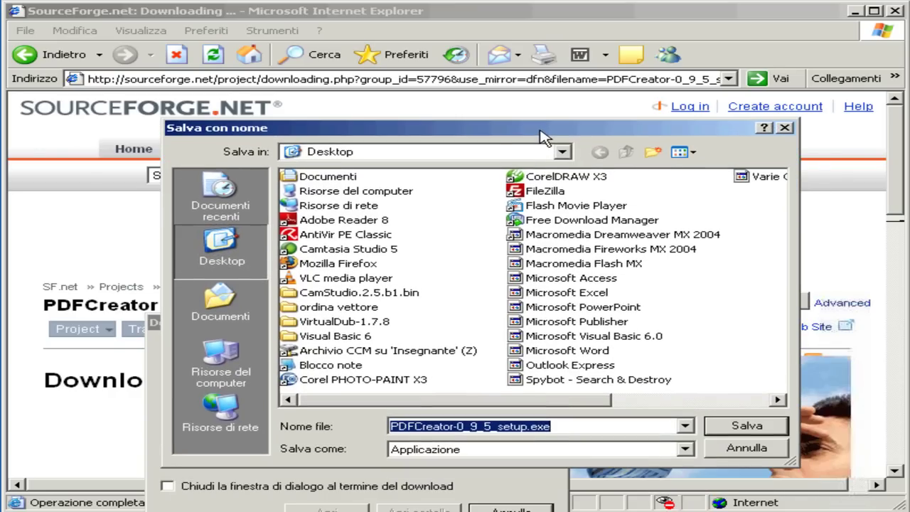
{"action": "left_click", "coordinate": [563, 152]}
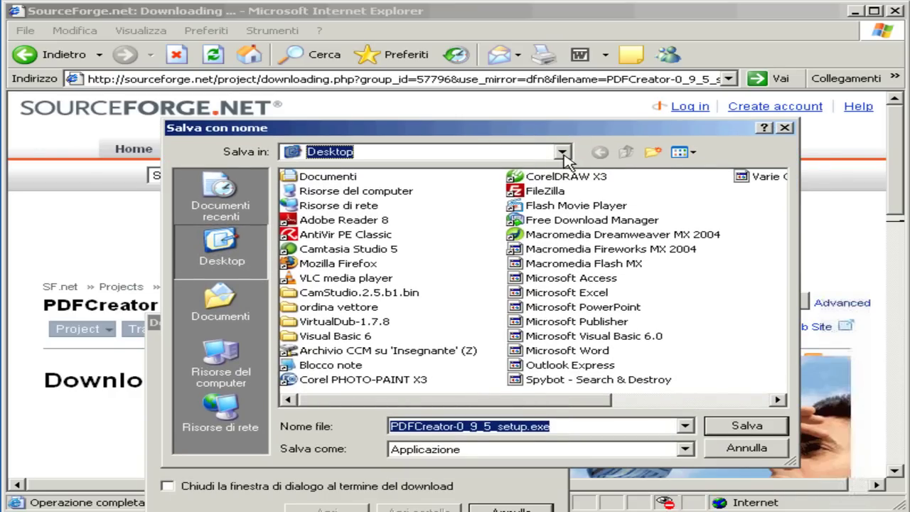
{"action": "left_click", "coordinate": [562, 152]}
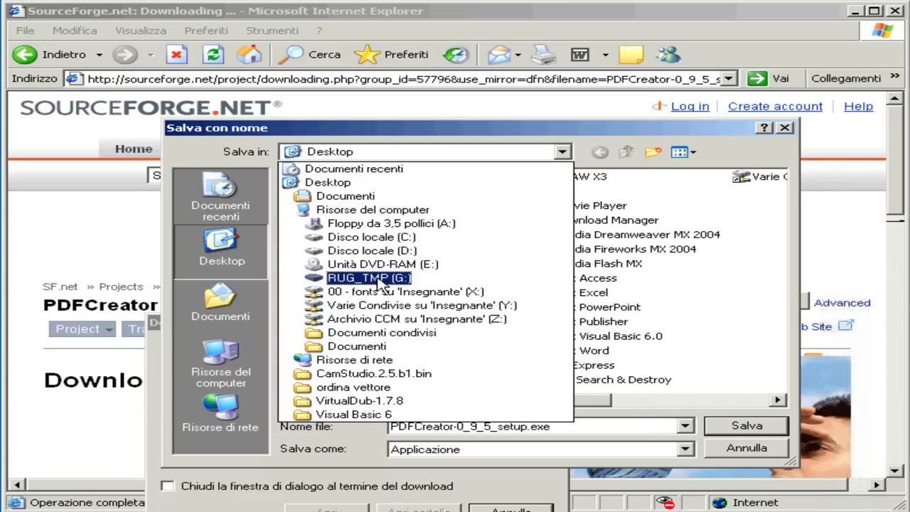
{"action": "left_click", "coordinate": [381, 285]}
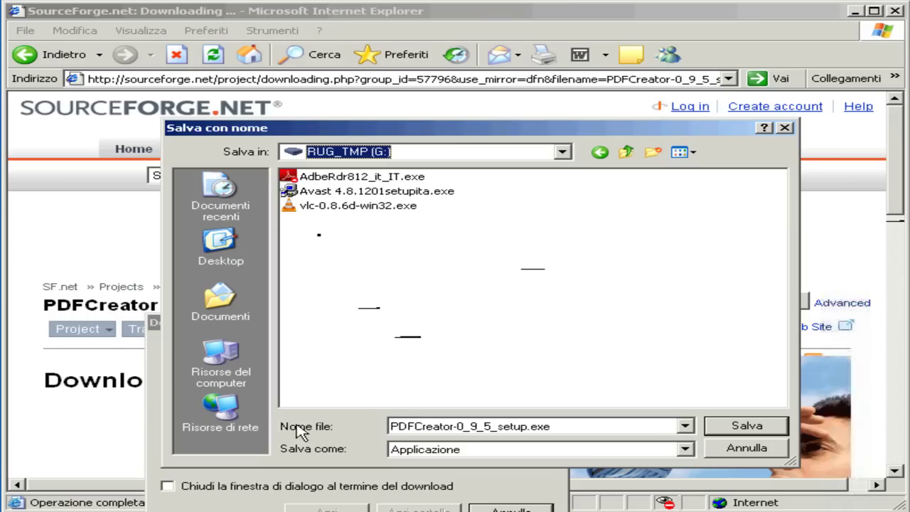
{"action": "double_click", "coordinate": [536, 425]}
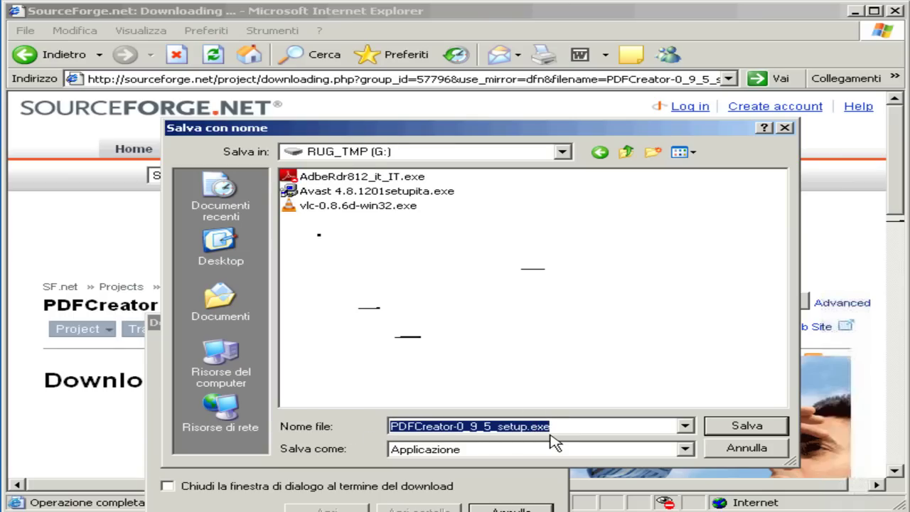
{"action": "left_click", "coordinate": [744, 426]}
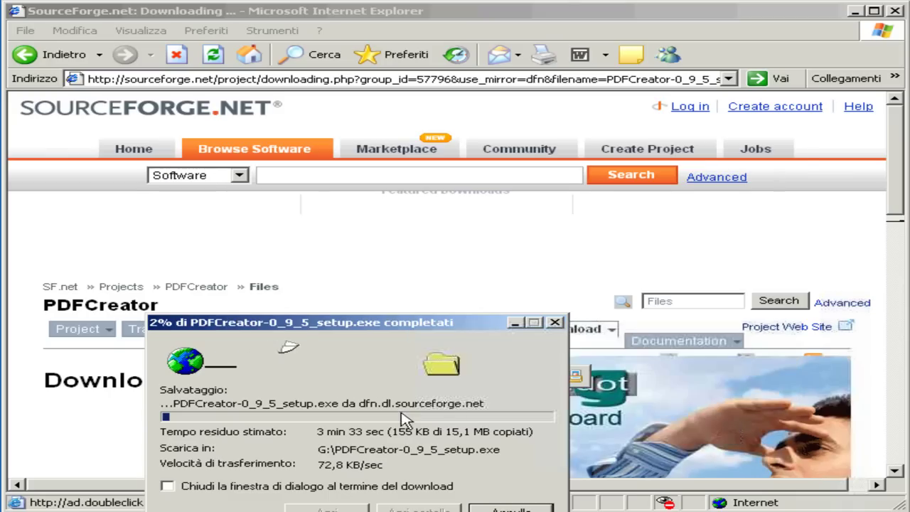
Close the download window once the transfer is complete and exit the browser.
{"action": "left_click_drag", "start_coordinate": [388, 323], "coordinate": [485, 193]}
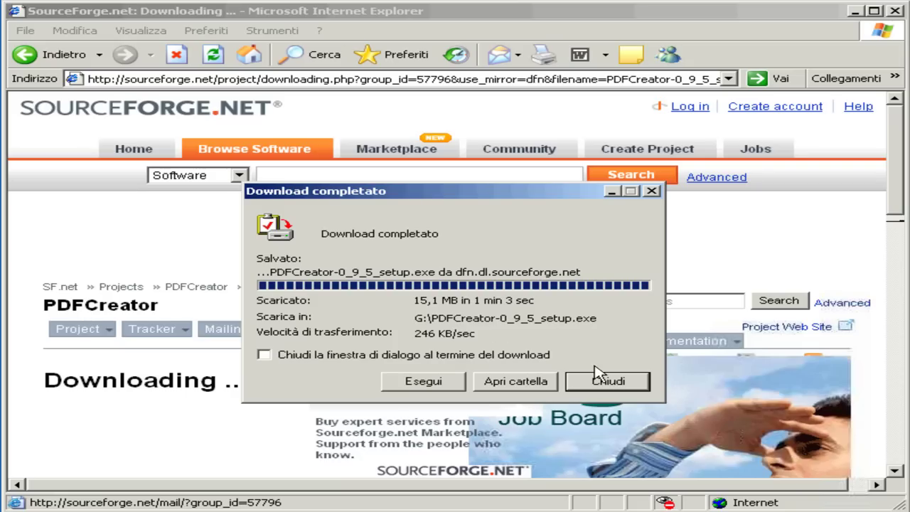
{"action": "left_click", "coordinate": [608, 382]}
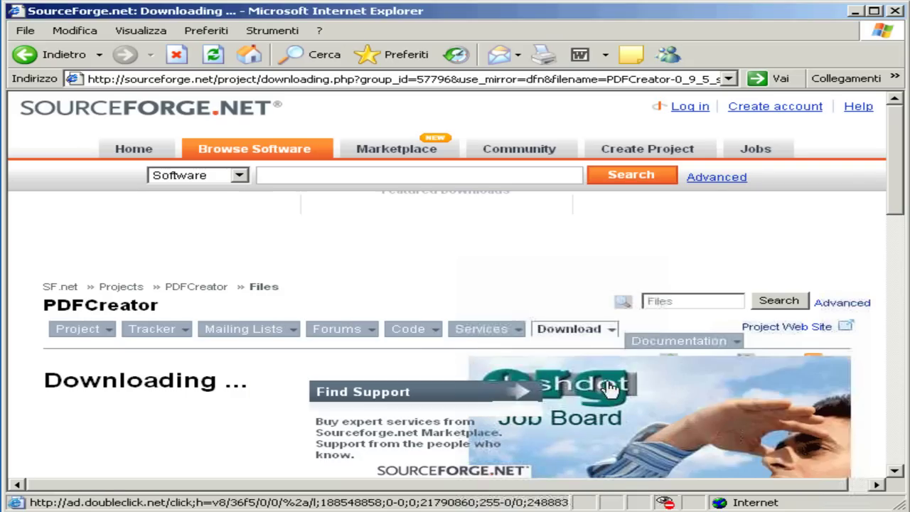
{"action": "left_click", "coordinate": [897, 11]}
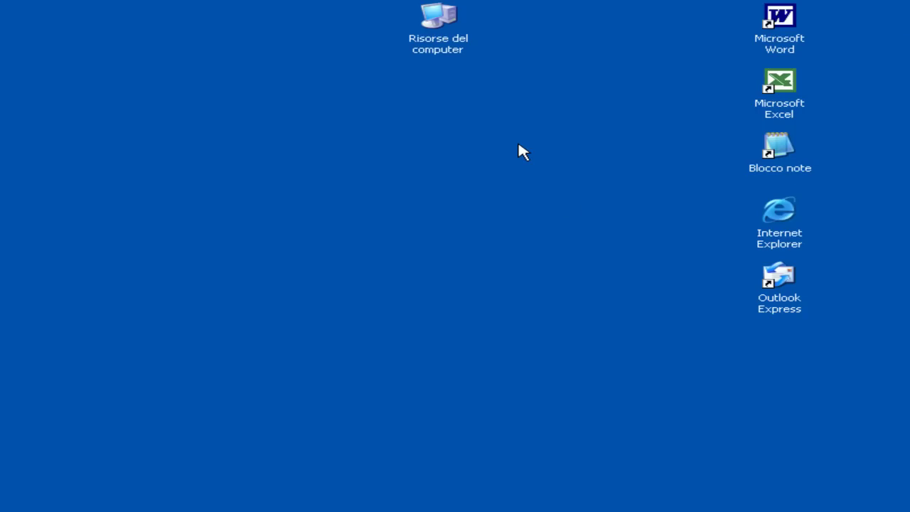
Open the RUG_TMP (G:) drive from Risorse del computer and launch PDFCreator-0_9_5_setup.exe.
{"action": "left_click", "coordinate": [441, 19]}
{"action": "double_click", "coordinate": [440, 19]}
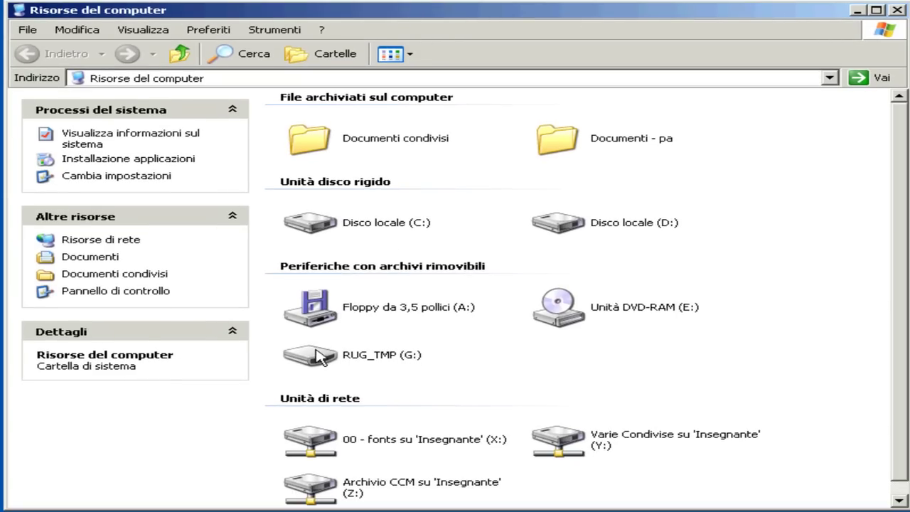
{"action": "double_click", "coordinate": [316, 356]}
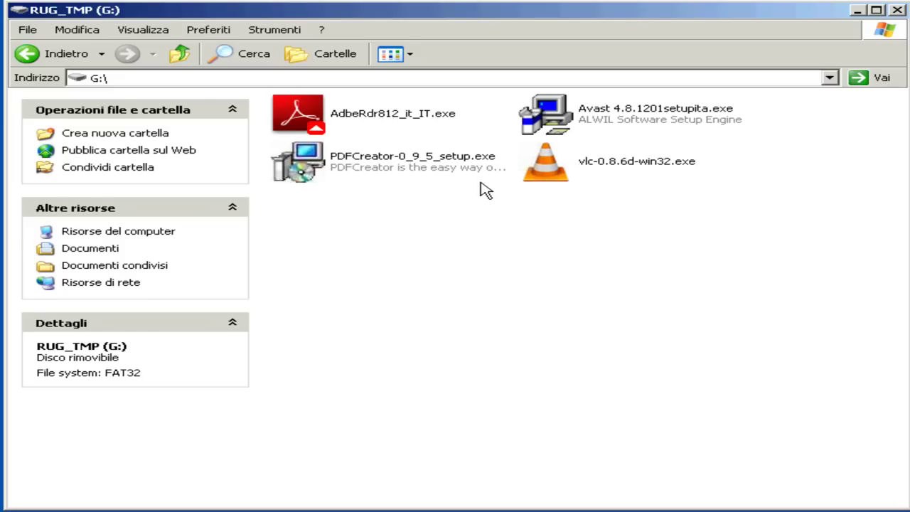
{"action": "left_click", "coordinate": [295, 162]}
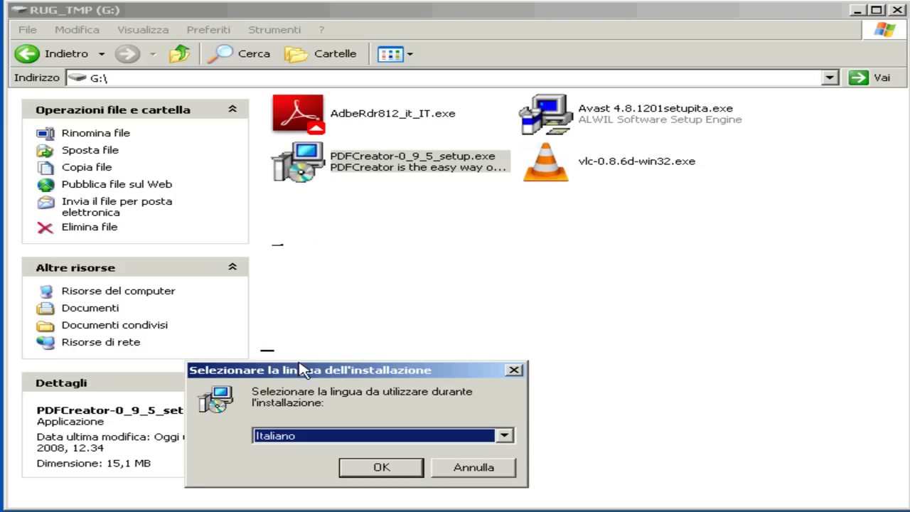
Select Italiano as the language to use during the installation.
{"action": "left_click_drag", "start_coordinate": [307, 375], "coordinate": [435, 200]}
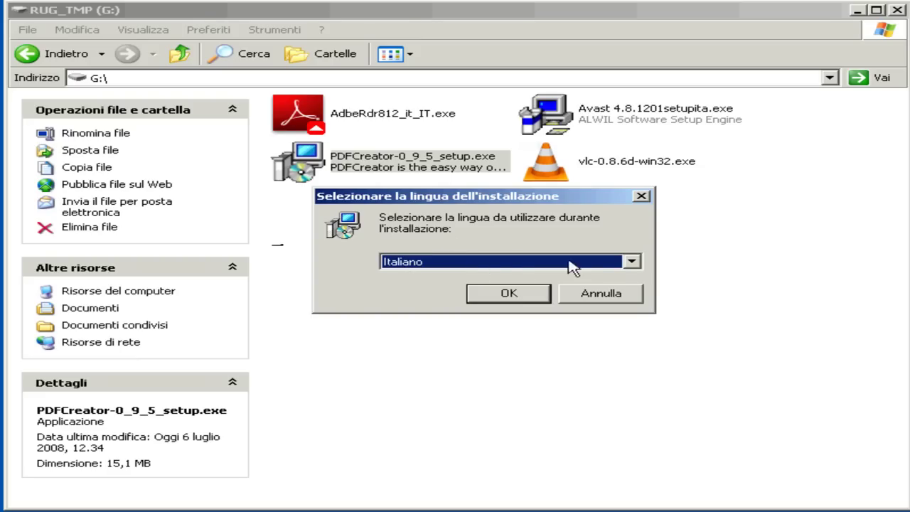
{"action": "left_click", "coordinate": [632, 263]}
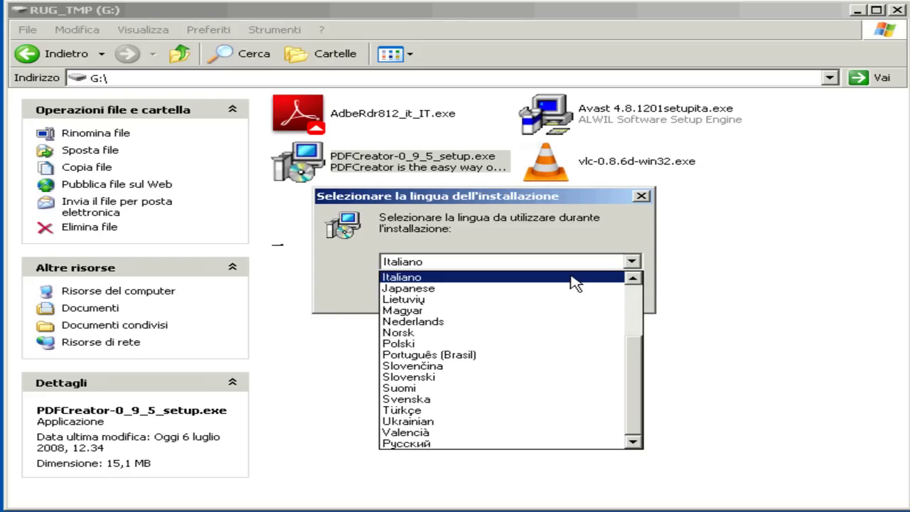
{"action": "left_click", "coordinate": [575, 282]}
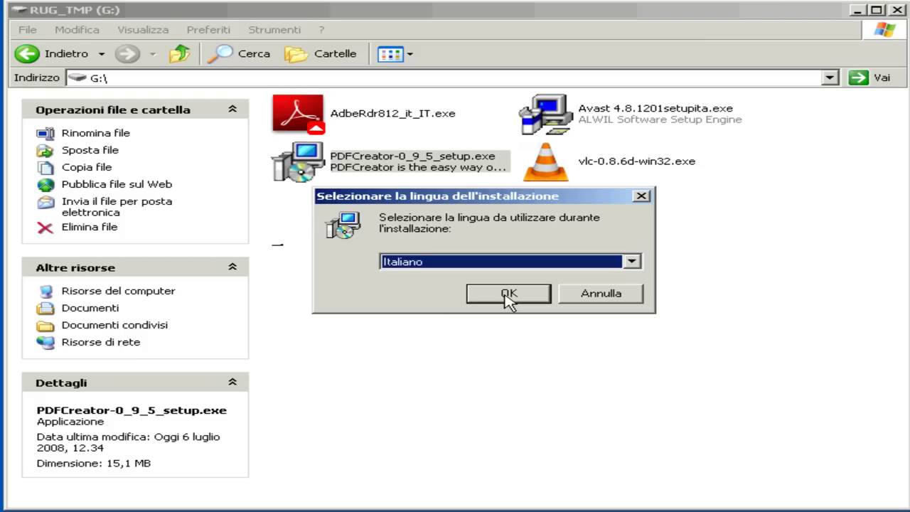
Confirm the installation language and proceed past the PDFCreator setup welcome page.
{"action": "left_click", "coordinate": [507, 294]}
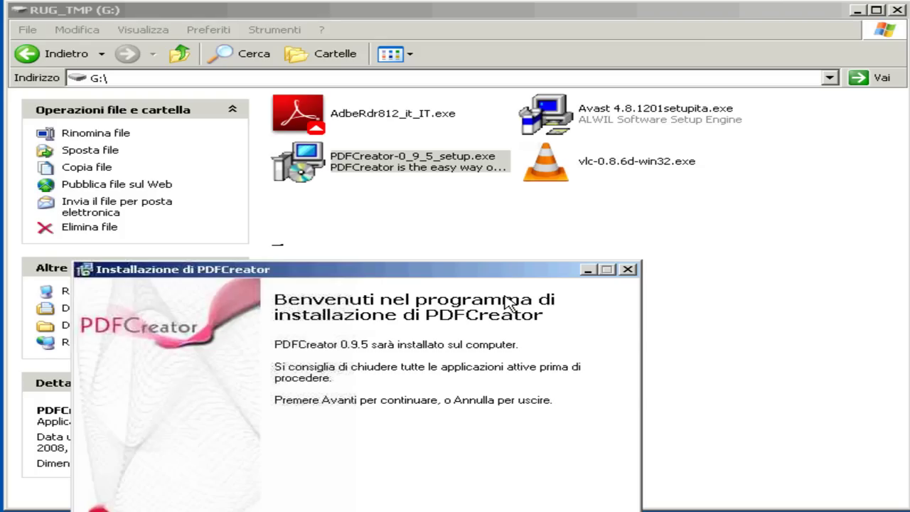
{"action": "left_click_drag", "start_coordinate": [501, 270], "coordinate": [637, 92]}
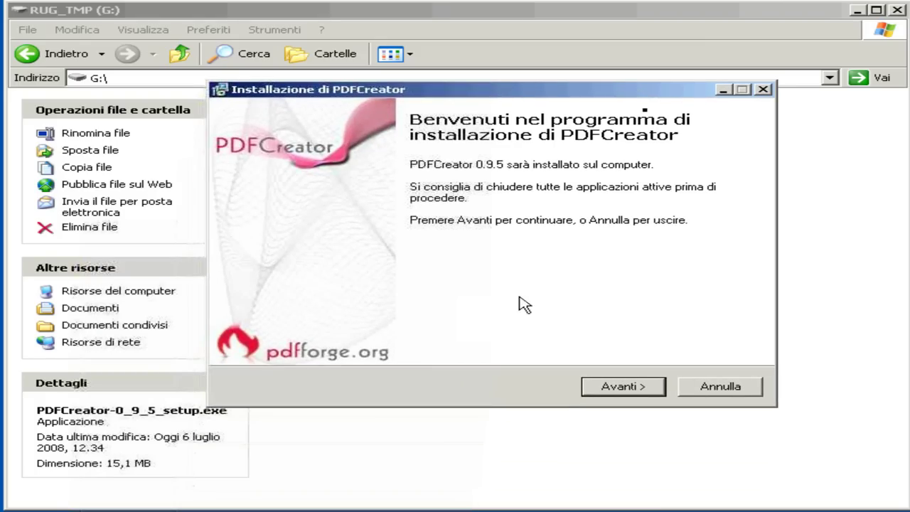
{"action": "left_click", "coordinate": [590, 390]}
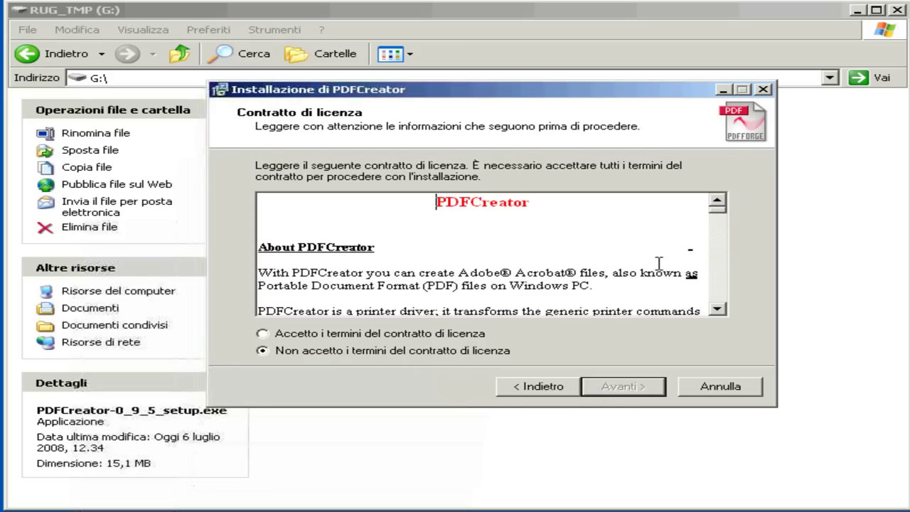
Review the start of the PDFCreator licence agreement, accept its terms and continue the setup.
{"action": "left_click", "coordinate": [718, 309]}
{"action": "left_click", "coordinate": [718, 309]}
{"action": "left_click", "coordinate": [718, 308]}
{"action": "left_click", "coordinate": [718, 308]}
{"action": "left_click", "coordinate": [718, 309]}
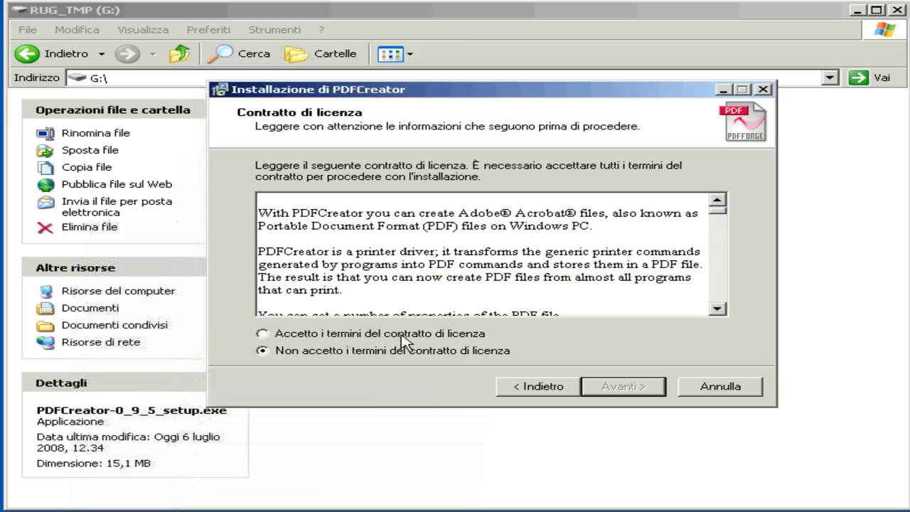
{"action": "left_click", "coordinate": [263, 334]}
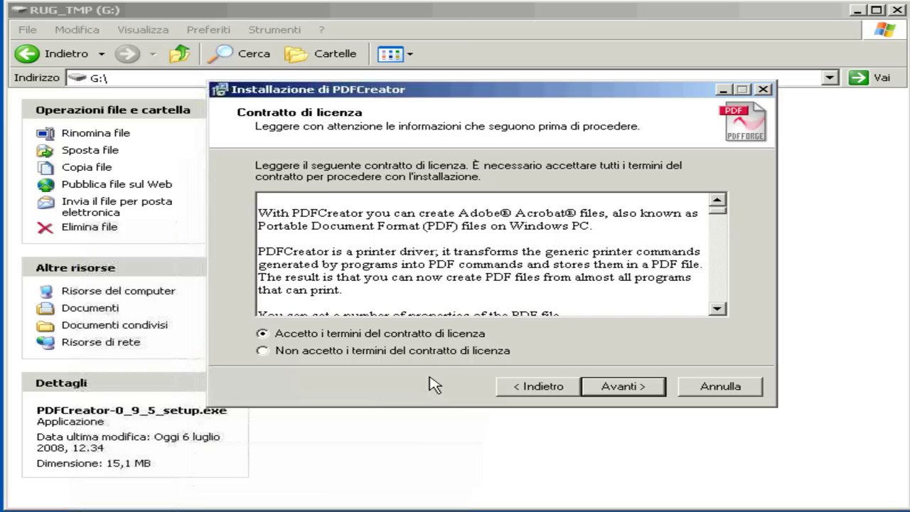
{"action": "left_click", "coordinate": [620, 388]}
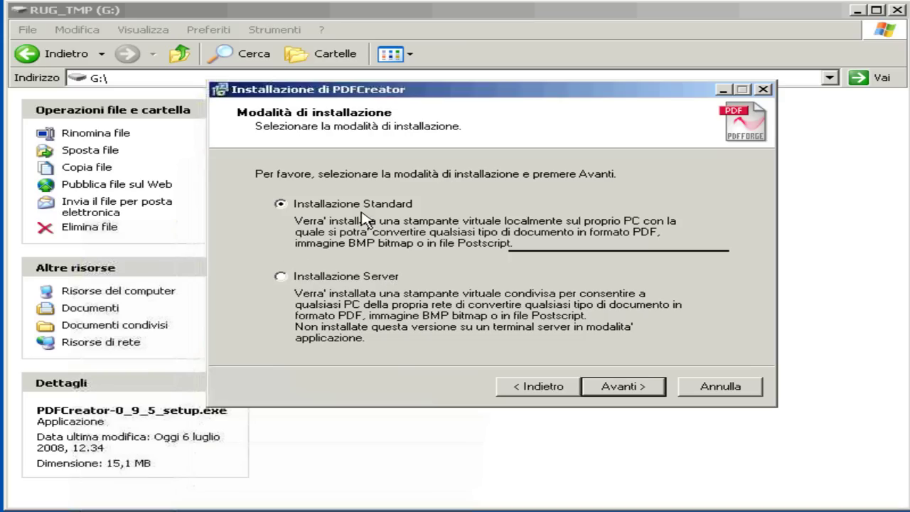
Proceed with Installazione Standard, the printer name PDFCreator and the installation folder C:\Programmi\PDFCreator.
{"action": "left_click", "coordinate": [618, 390]}
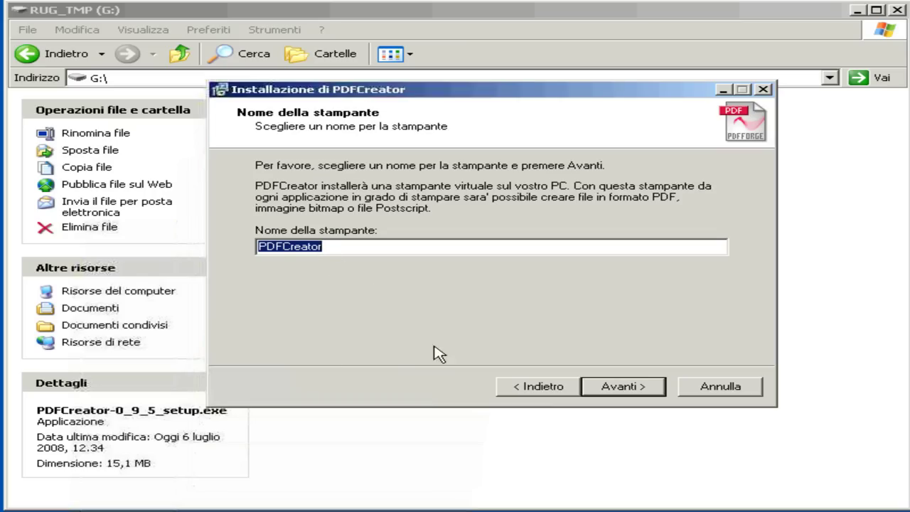
{"action": "left_click", "coordinate": [637, 390]}
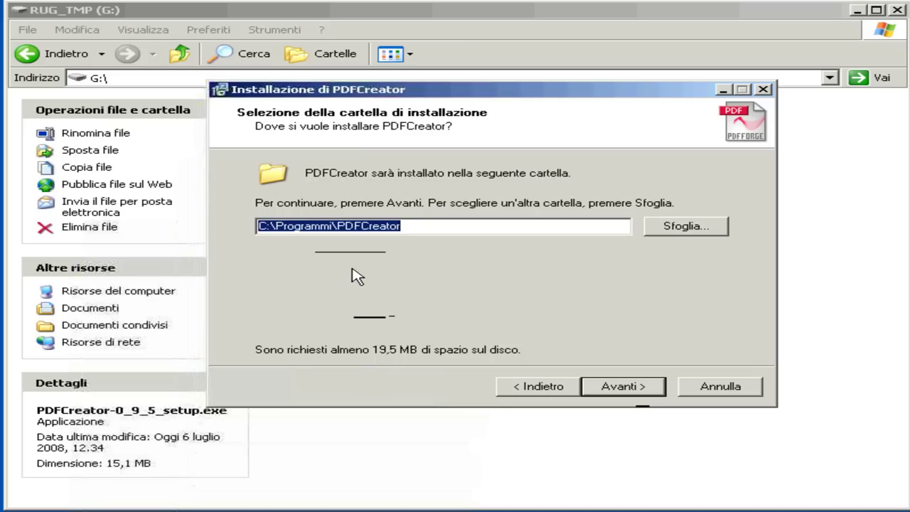
{"action": "left_click", "coordinate": [628, 392]}
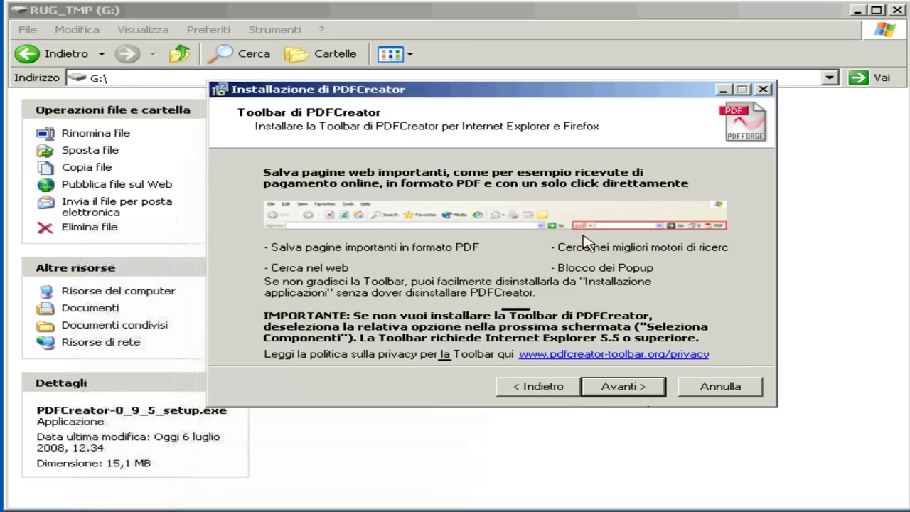
Keep the preselected components and additional tasks, including the PDFCreator toolbar, and start the installation.
{"action": "left_click", "coordinate": [610, 391]}
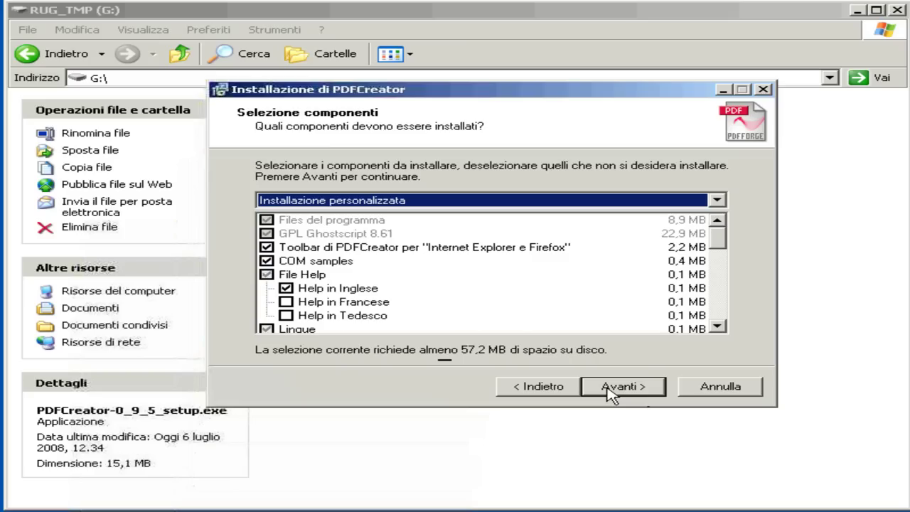
{"action": "left_click", "coordinate": [609, 390]}
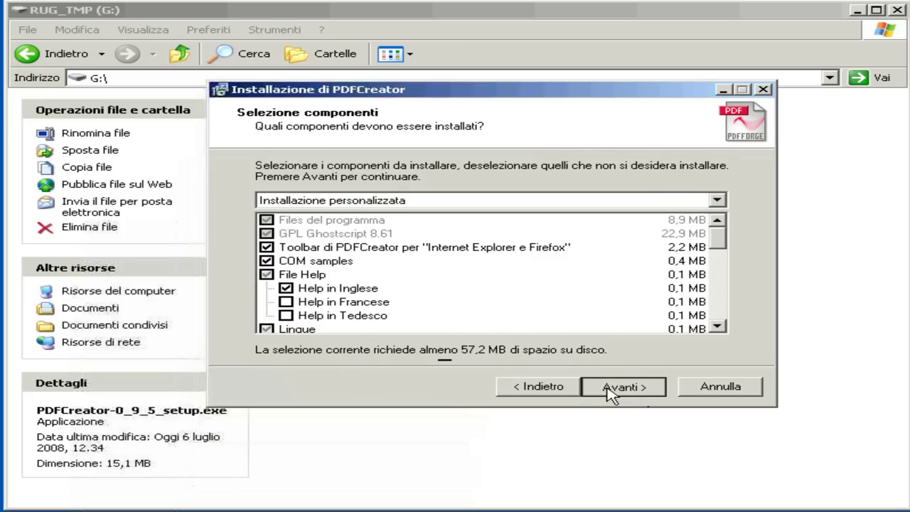
{"action": "left_click", "coordinate": [609, 391]}
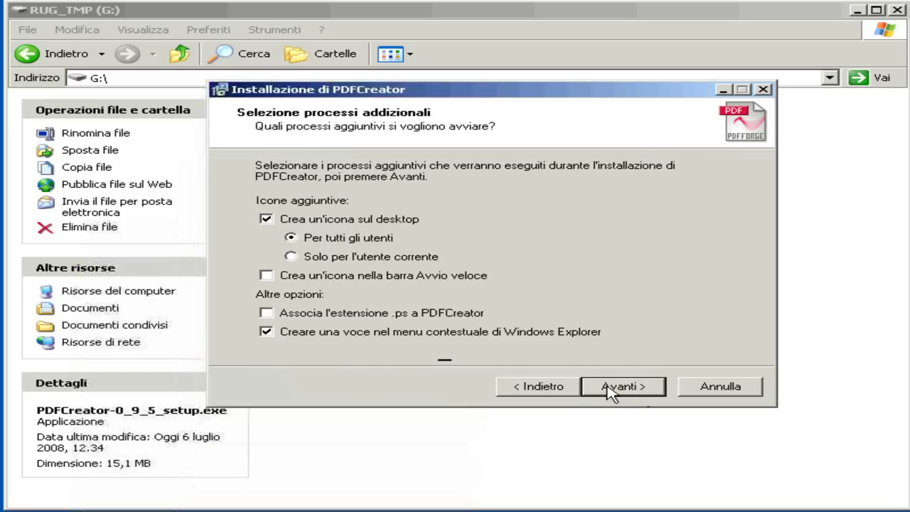
{"action": "left_click", "coordinate": [609, 391]}
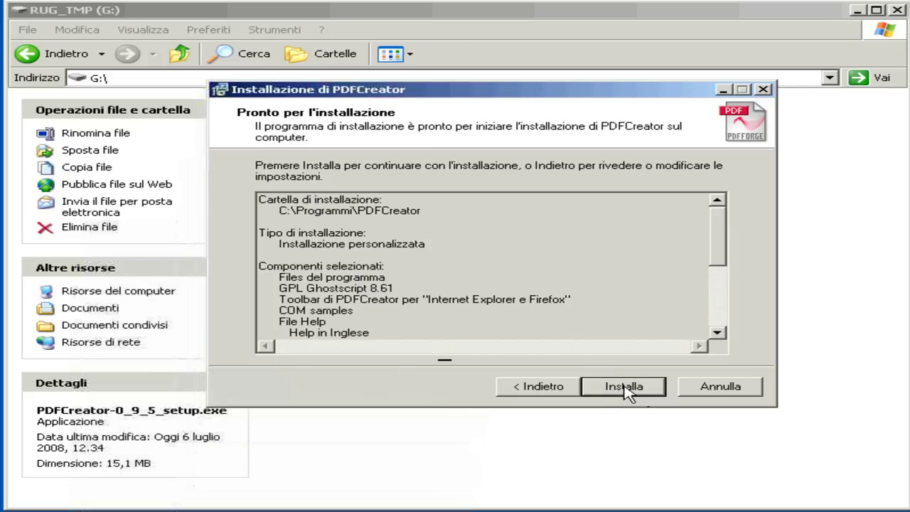
{"action": "left_click", "coordinate": [624, 388]}
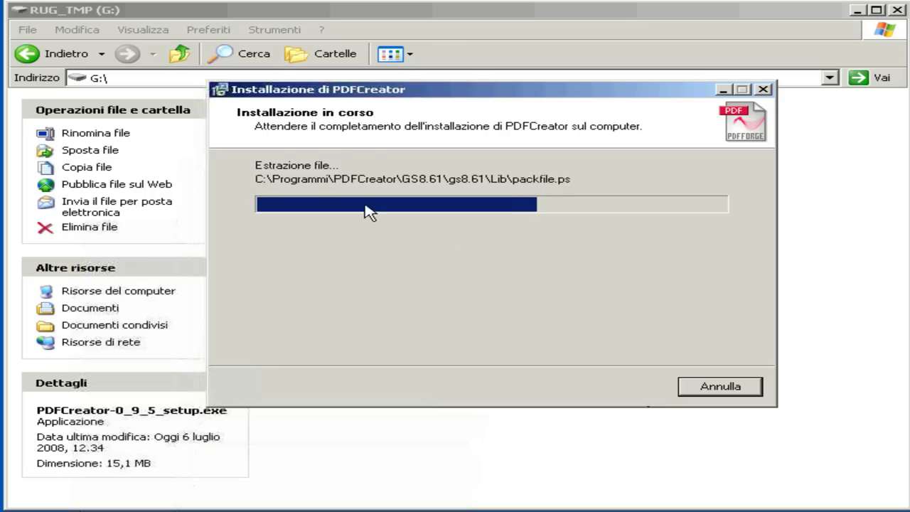
Respond to the Spybot registry-change alert and finish the PDFCreator installation once it completes.
{"action": "left_click_drag", "start_coordinate": [370, 90], "coordinate": [418, 193]}
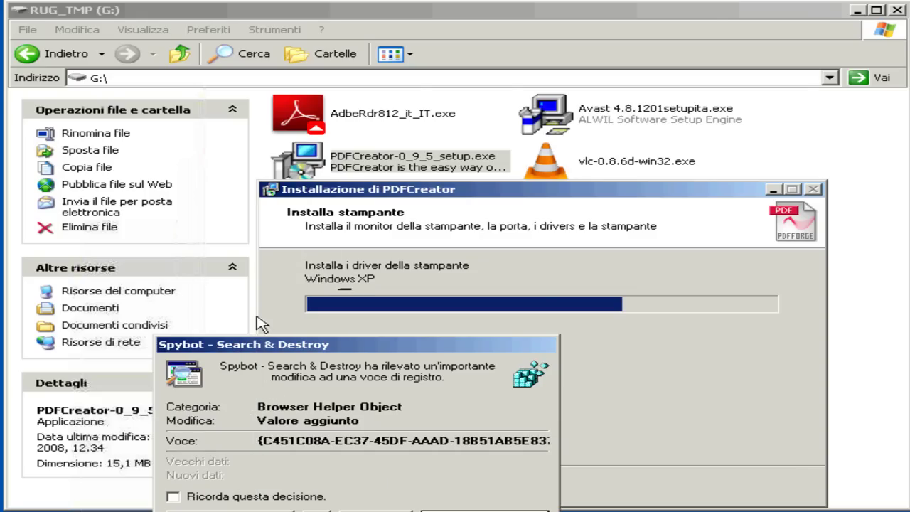
{"action": "left_click", "coordinate": [231, 489]}
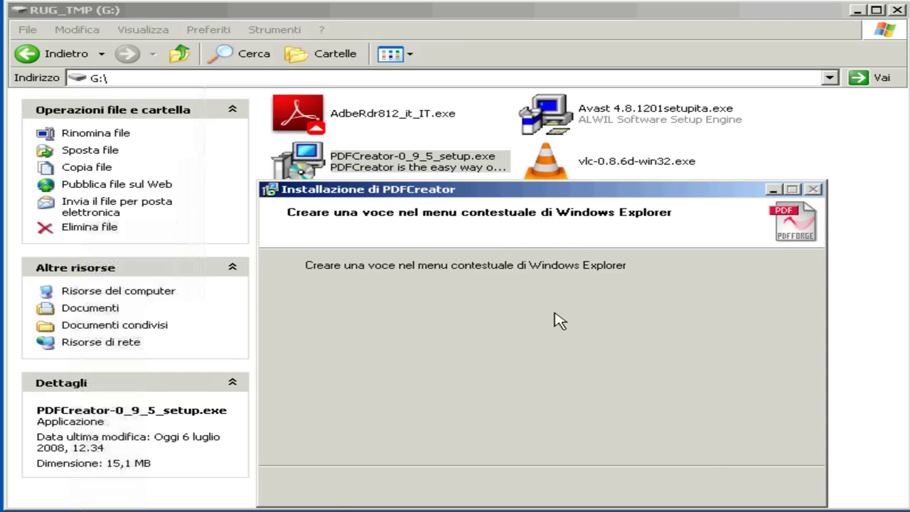
{"action": "left_click_drag", "start_coordinate": [512, 171], "coordinate": [498, 139]}
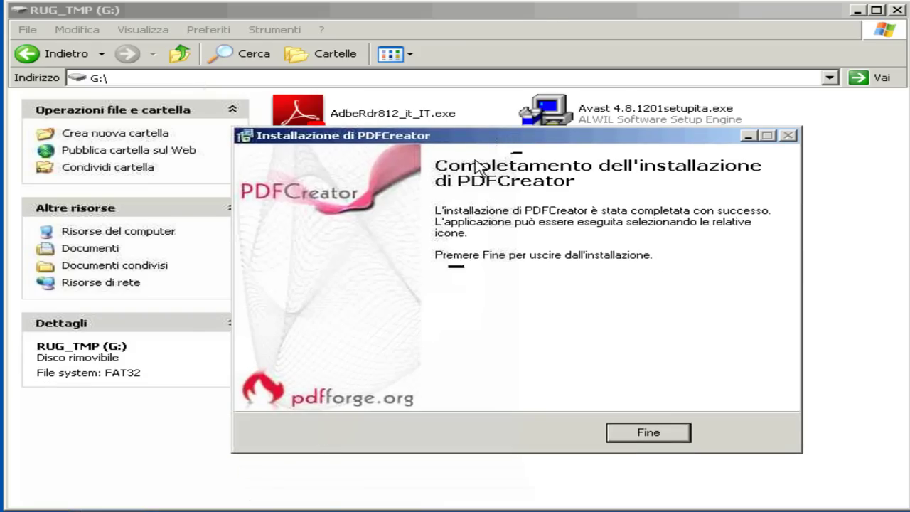
{"action": "left_click", "coordinate": [625, 437]}
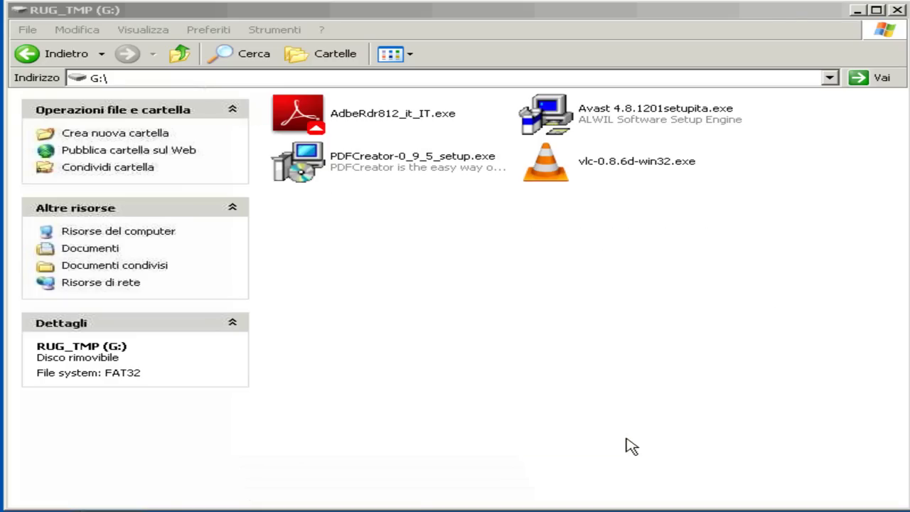
Close the G: drive window and start Microsoft Word, dismissing its Nuovo documento pane.
{"action": "left_click", "coordinate": [896, 10]}
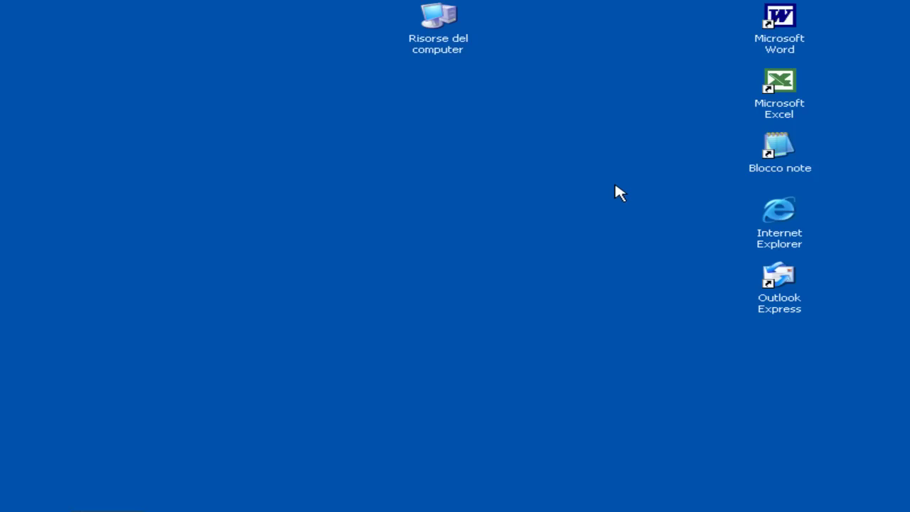
{"action": "left_click", "coordinate": [784, 40]}
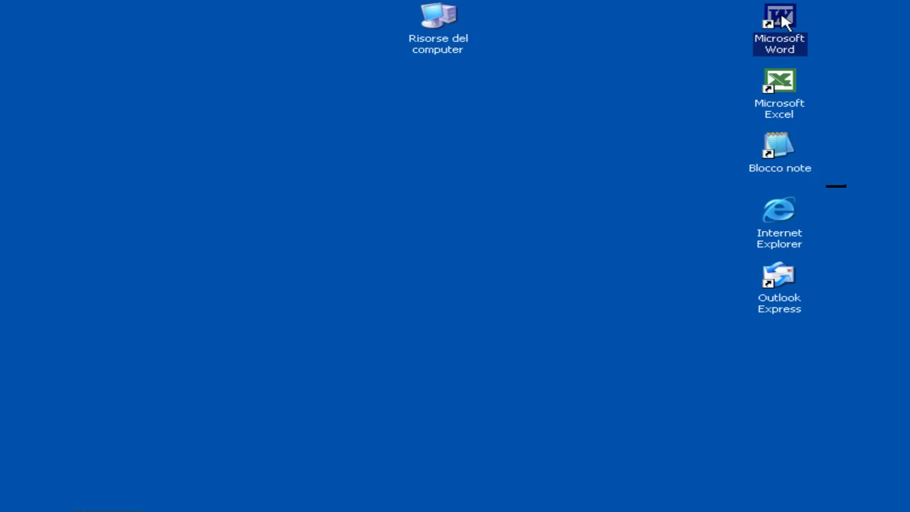
{"action": "double_click", "coordinate": [781, 20]}
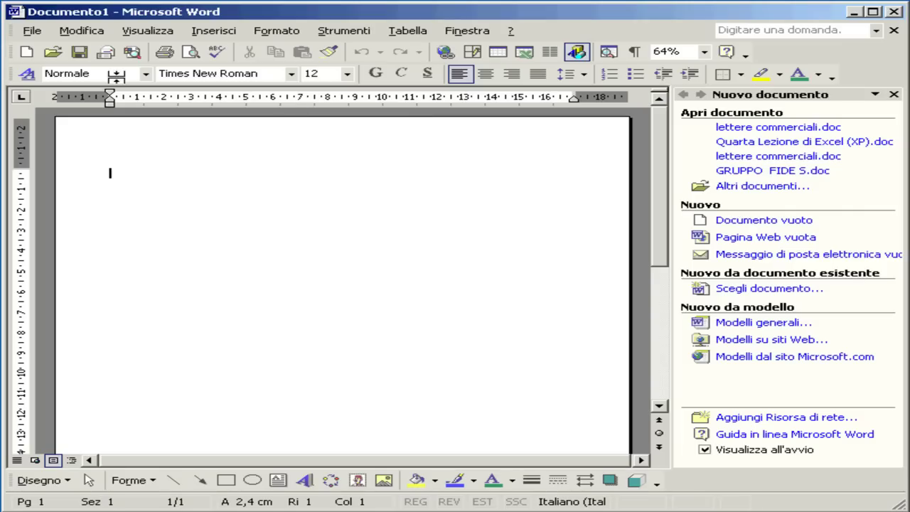
{"action": "left_click", "coordinate": [892, 94]}
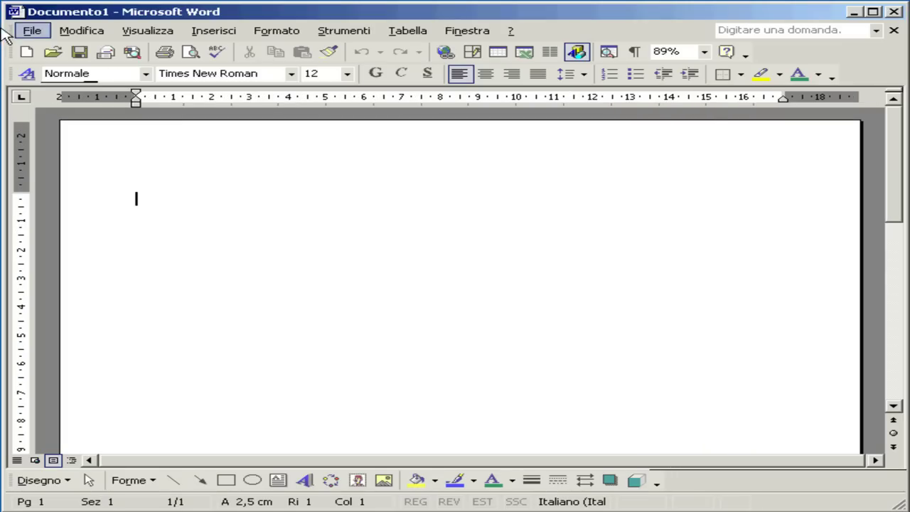
Open lettere commerciali.doc from the Documenti folder.
{"action": "left_click", "coordinate": [31, 31]}
{"action": "left_click", "coordinate": [64, 69]}
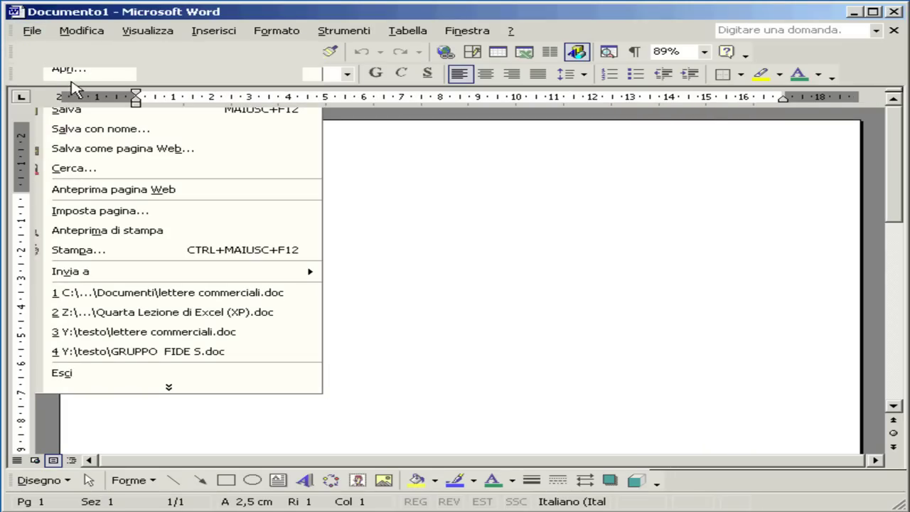
{"action": "left_click", "coordinate": [286, 263]}
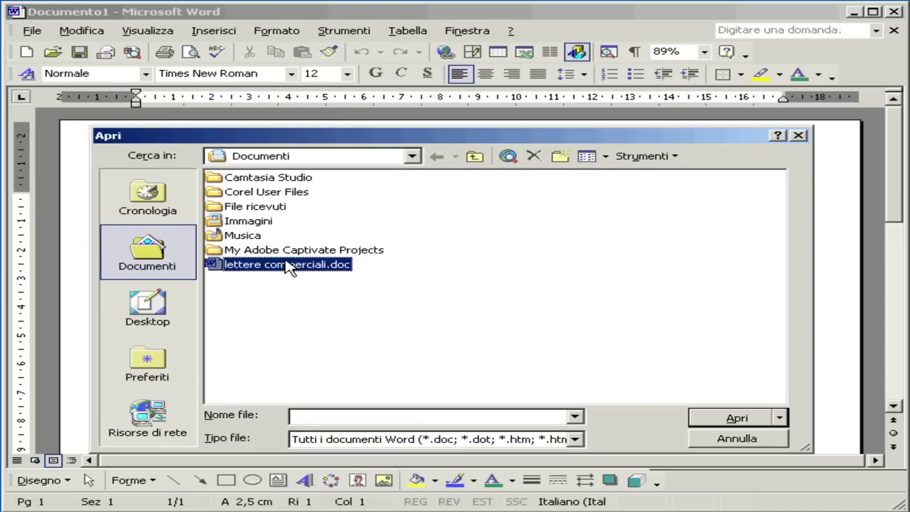
{"action": "left_click", "coordinate": [700, 424]}
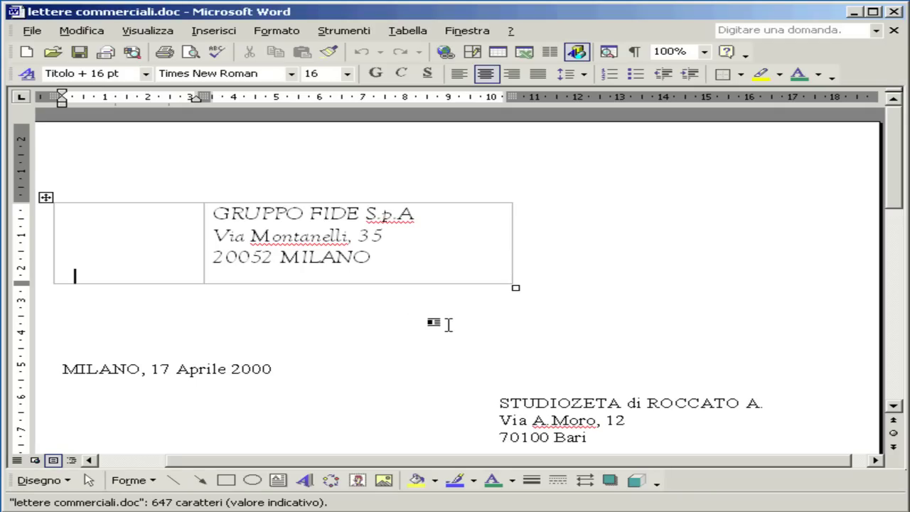
Look through the whole business letter, from the letterhead to the signature and back to the date line.
{"action": "scroll", "coordinate": [446, 324], "scroll_direction": "down", "scroll_amount": 6}
{"action": "scroll", "coordinate": [445, 325], "scroll_direction": "down", "scroll_amount": 15}
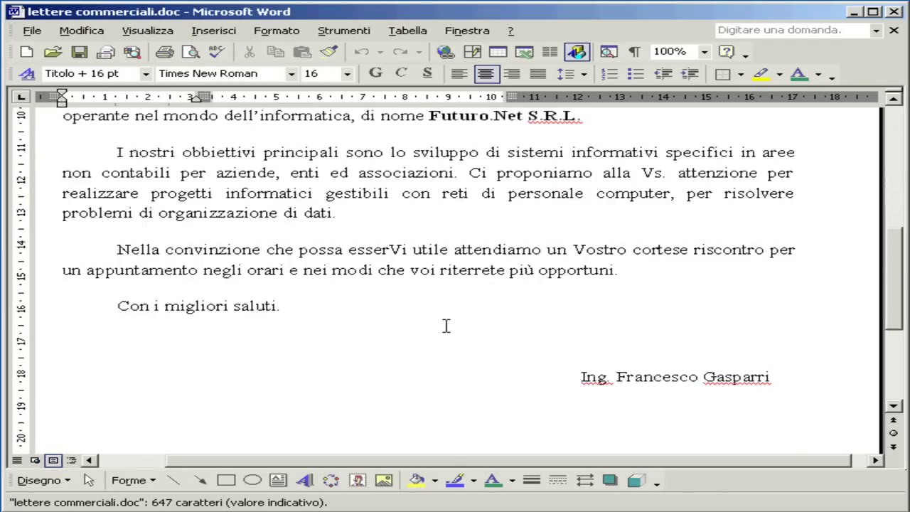
{"action": "scroll", "coordinate": [445, 324], "scroll_direction": "up", "scroll_amount": 2}
{"action": "scroll", "coordinate": [445, 325], "scroll_direction": "up", "scroll_amount": 13}
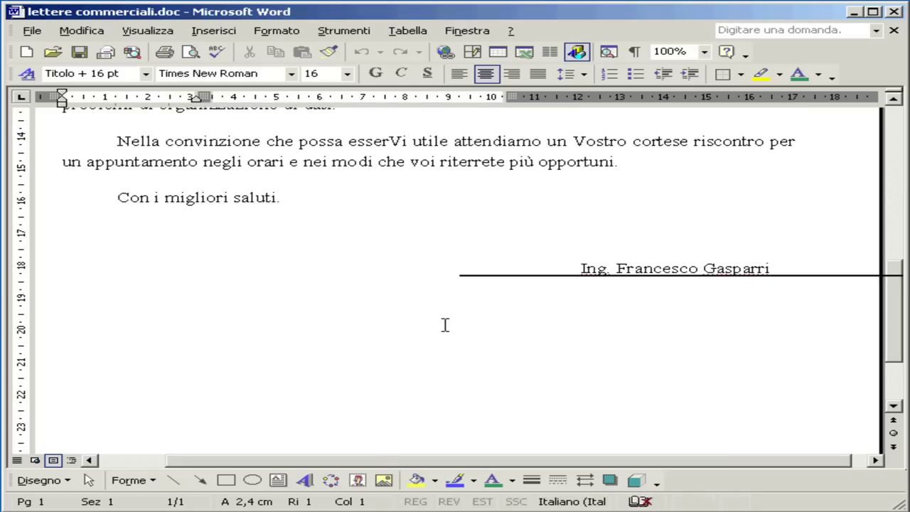
{"action": "scroll", "coordinate": [443, 324], "scroll_direction": "up", "scroll_amount": 3}
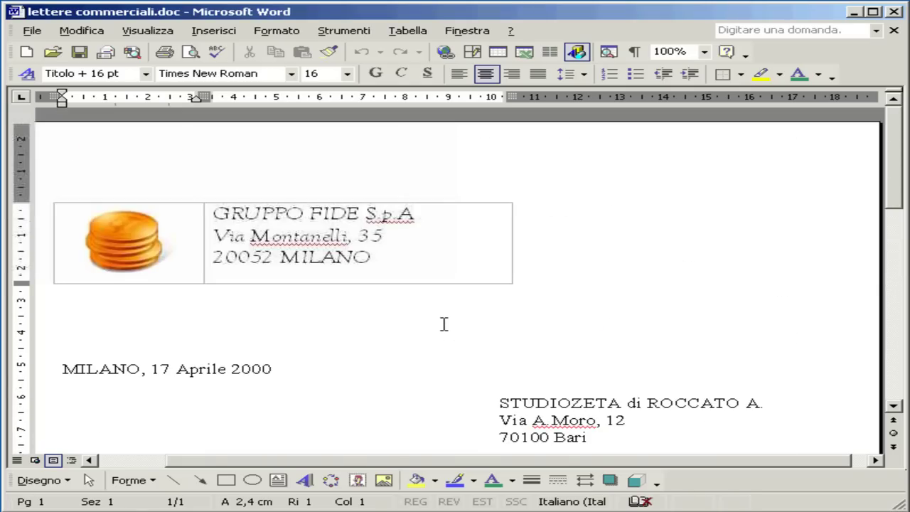
{"action": "mouse_move", "coordinate": [374, 285]}
{"action": "left_click", "coordinate": [319, 374]}
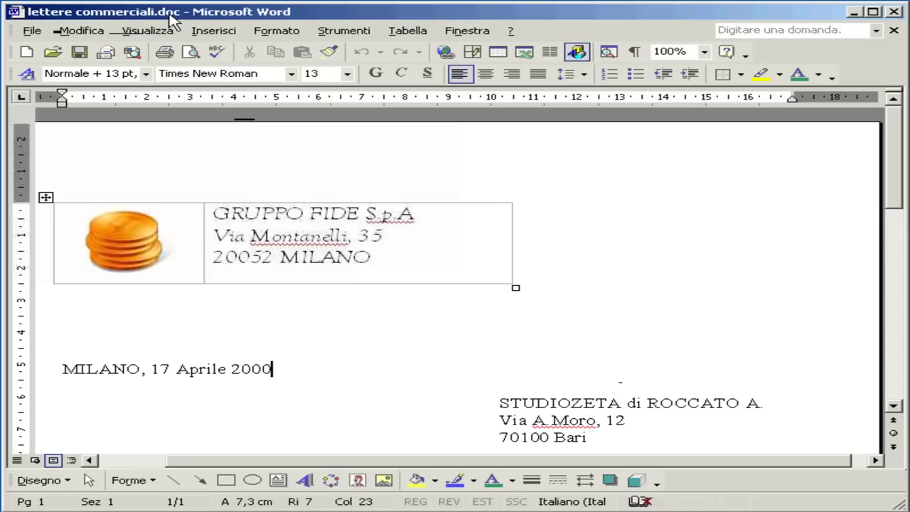
Print one copy of the whole letter to the PDFCreator printer and bring the PDFCreator save dialog fully into view.
{"action": "left_click", "coordinate": [31, 32]}
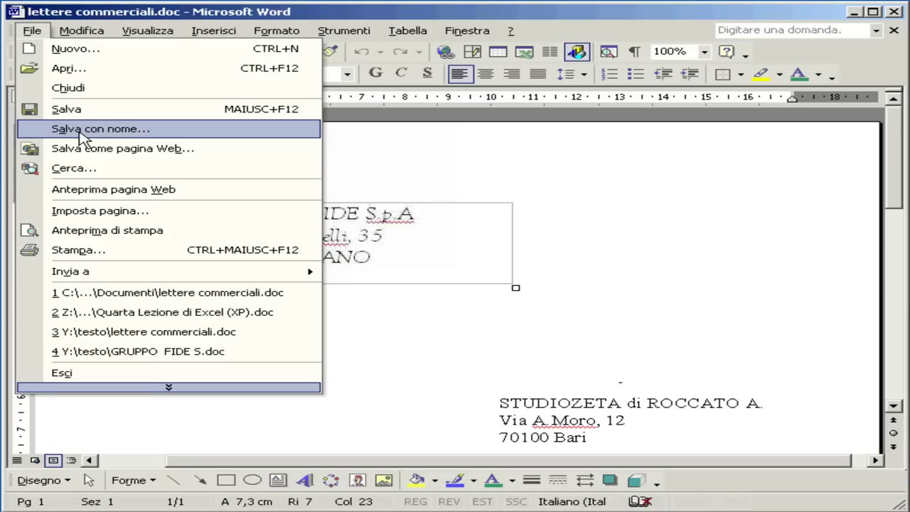
{"action": "left_click", "coordinate": [99, 253]}
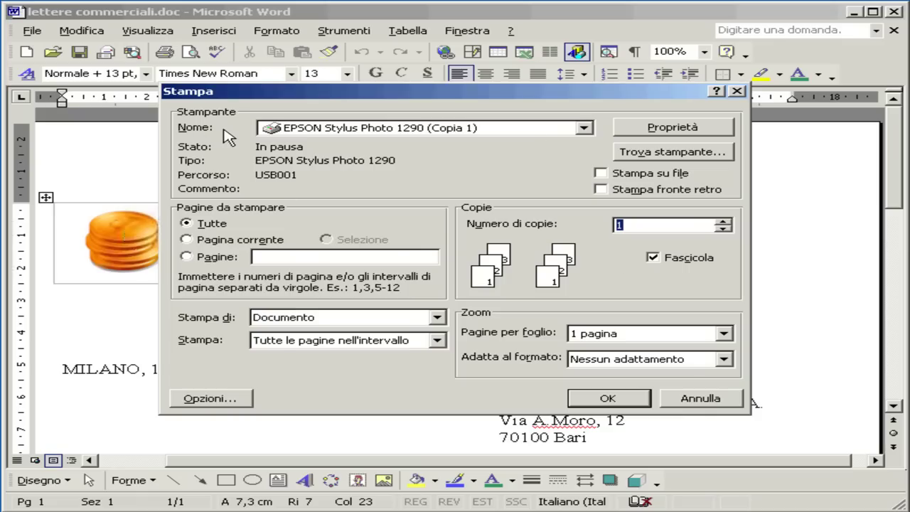
{"action": "left_click", "coordinate": [584, 129]}
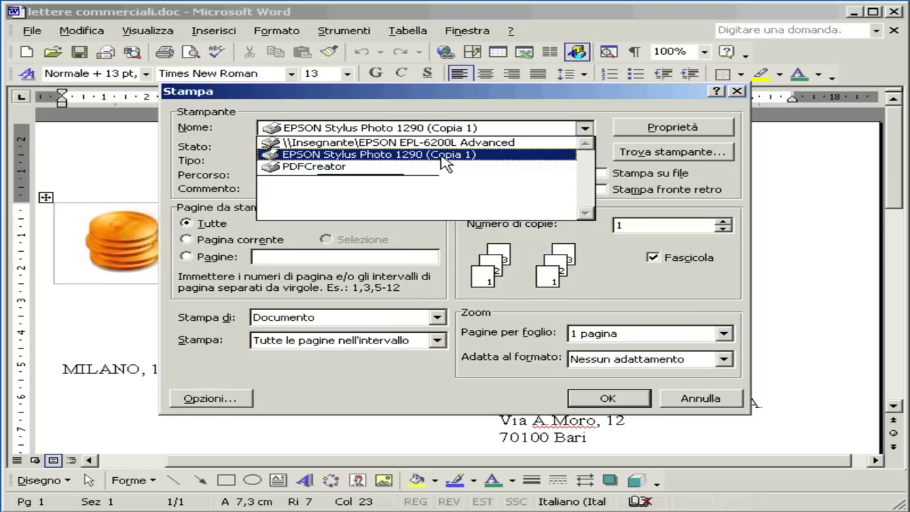
{"action": "left_click", "coordinate": [364, 168]}
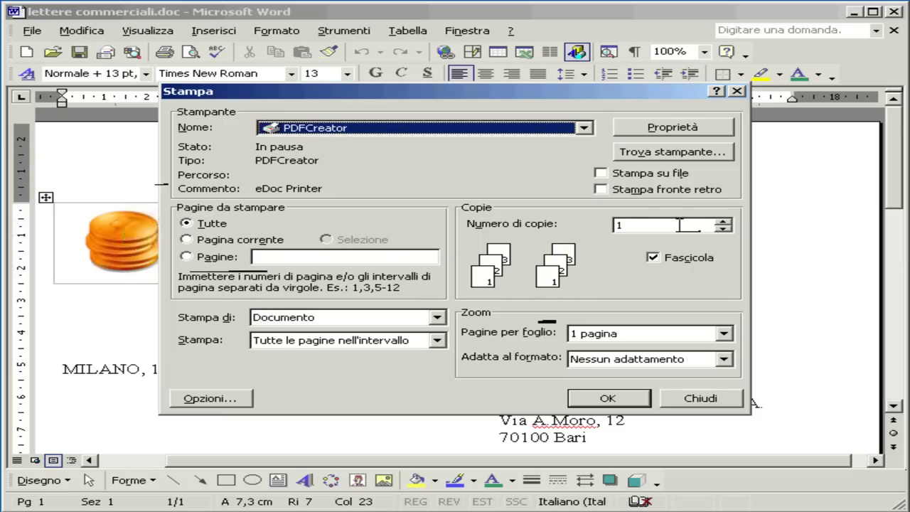
{"action": "left_click", "coordinate": [608, 398]}
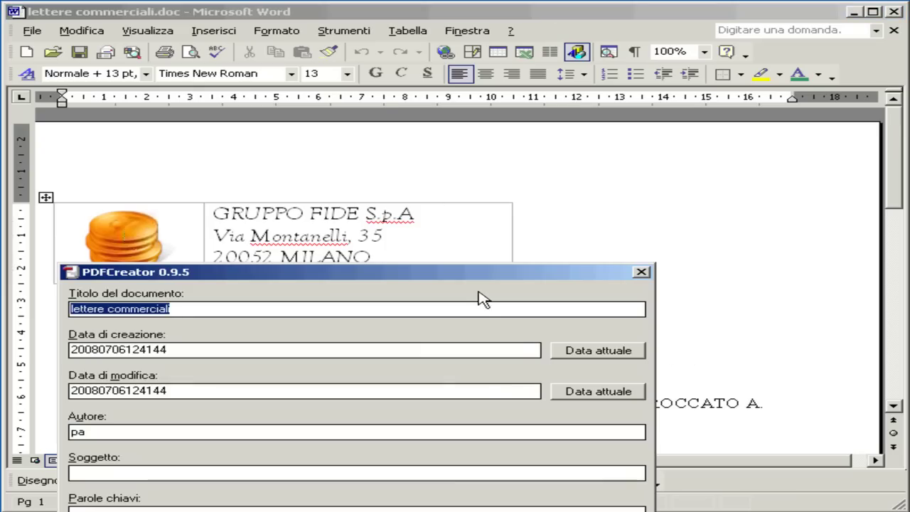
{"action": "left_click_drag", "start_coordinate": [483, 281], "coordinate": [617, 135]}
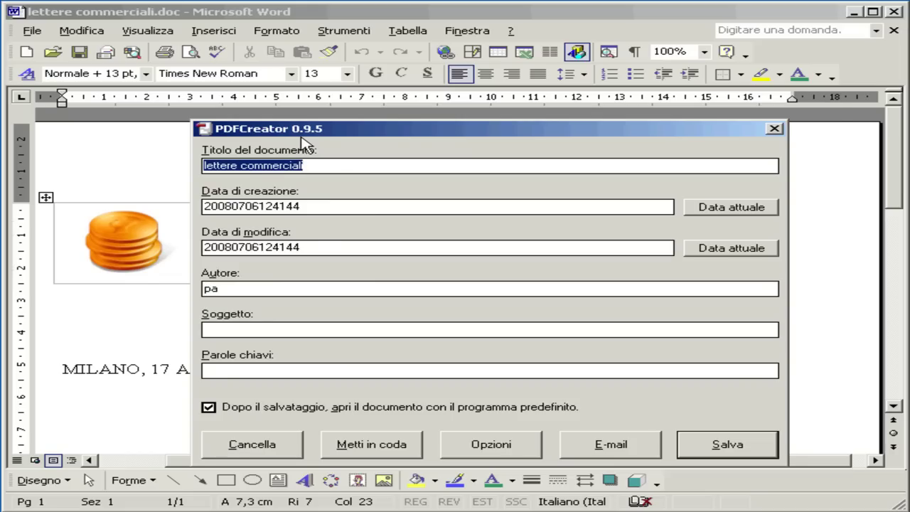
Save the converted document as the PDF file lettere commerciali on the RUG_TMP (G:) drive.
{"action": "left_click_drag", "start_coordinate": [308, 132], "coordinate": [336, 93]}
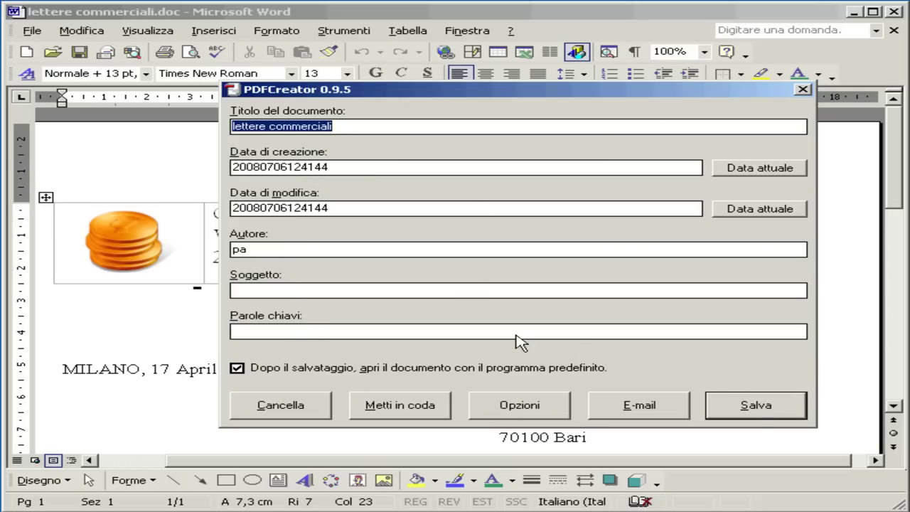
{"action": "left_click", "coordinate": [755, 405]}
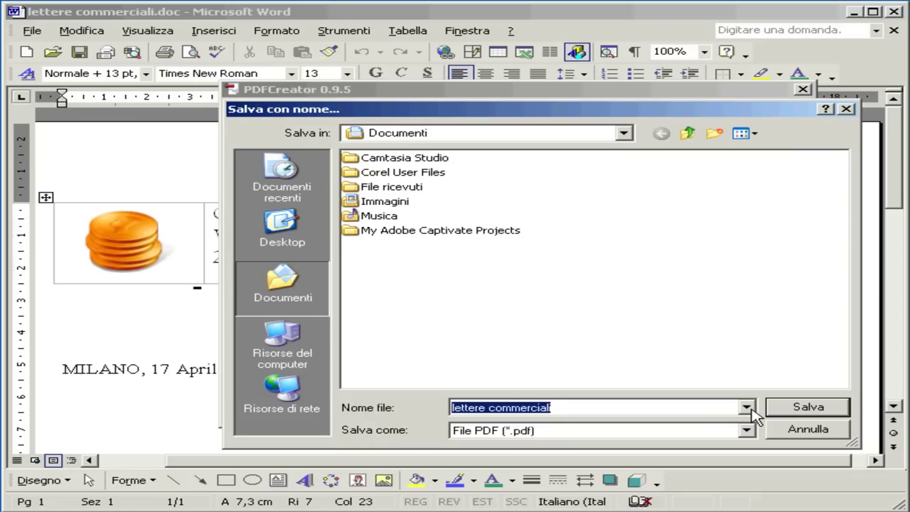
{"action": "left_click_drag", "start_coordinate": [603, 111], "coordinate": [569, 88]}
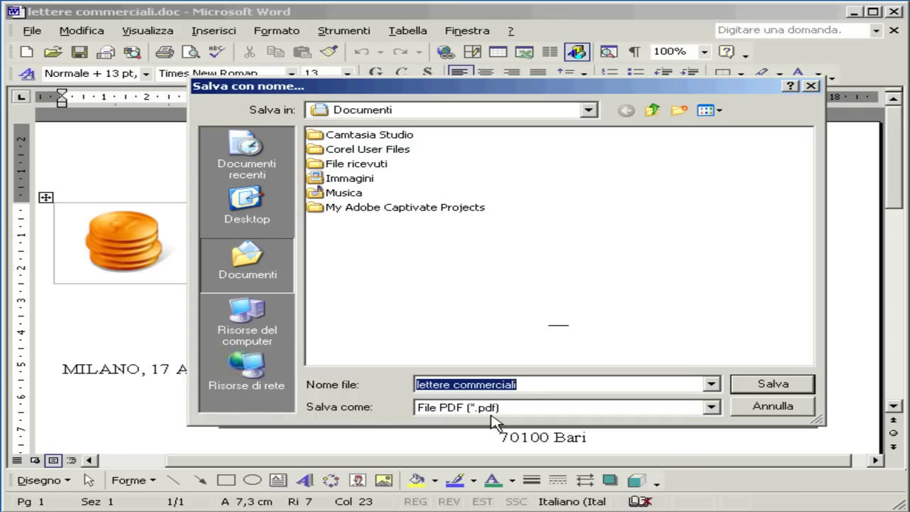
{"action": "left_click", "coordinate": [587, 112]}
{"action": "left_click", "coordinate": [587, 112]}
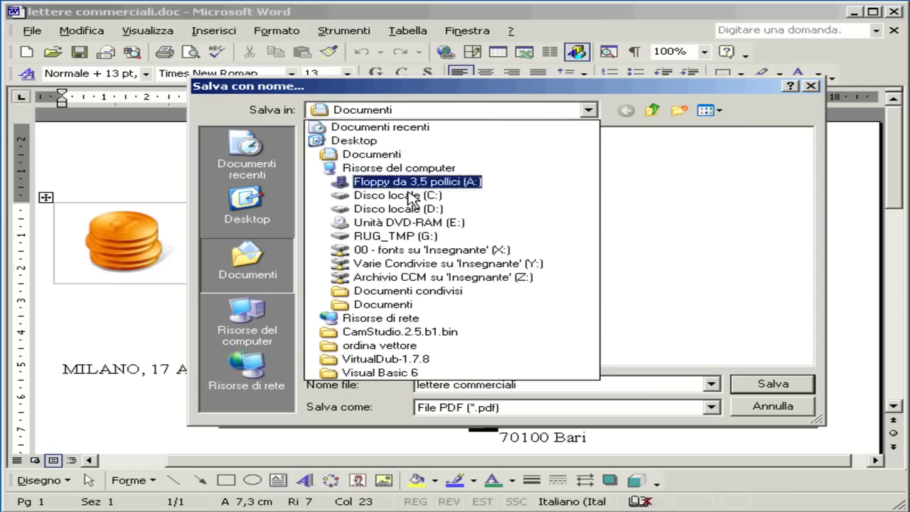
{"action": "left_click", "coordinate": [395, 241]}
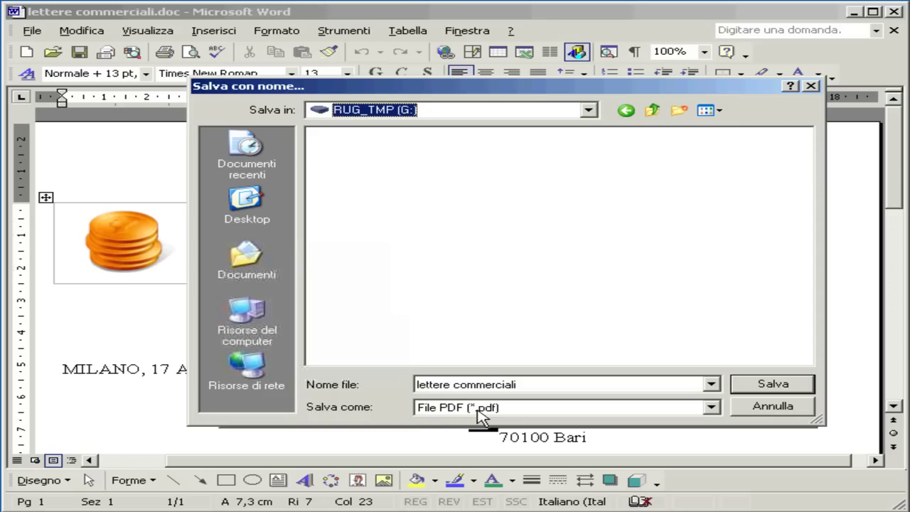
{"action": "left_click", "coordinate": [771, 384]}
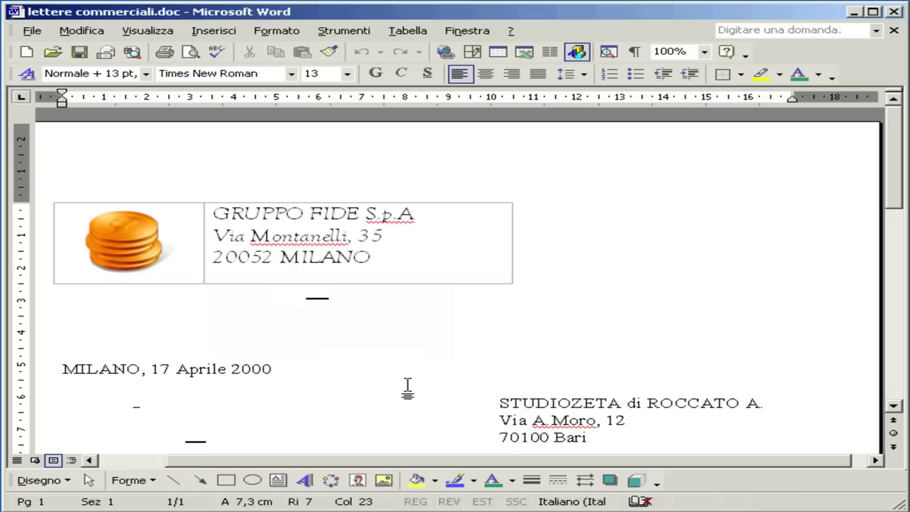
Close Word and open lettere commerciali.pdf from the RUG_TMP (G:) drive.
{"action": "left_click", "coordinate": [897, 12]}
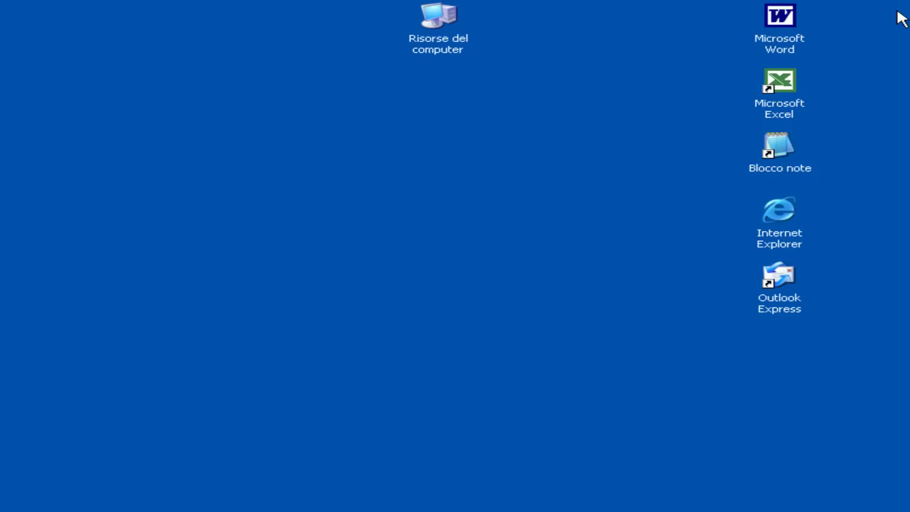
{"action": "double_click", "coordinate": [440, 28]}
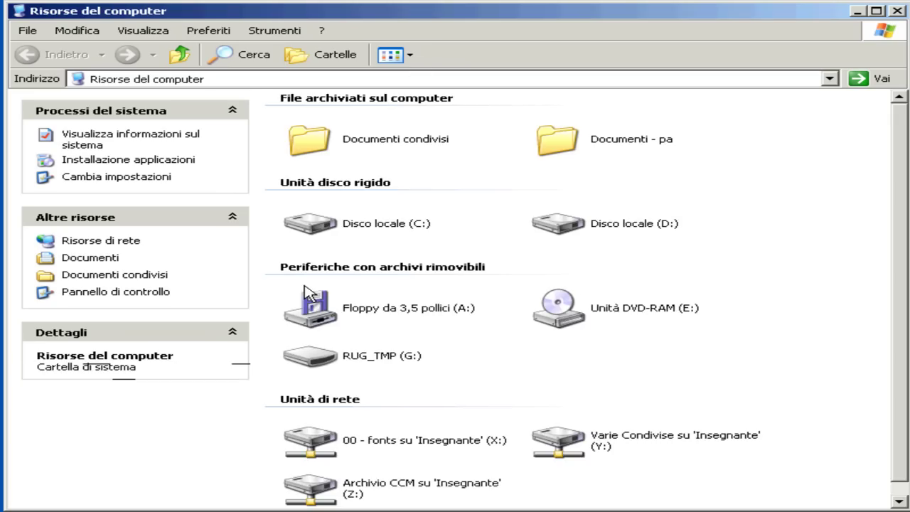
{"action": "double_click", "coordinate": [320, 357]}
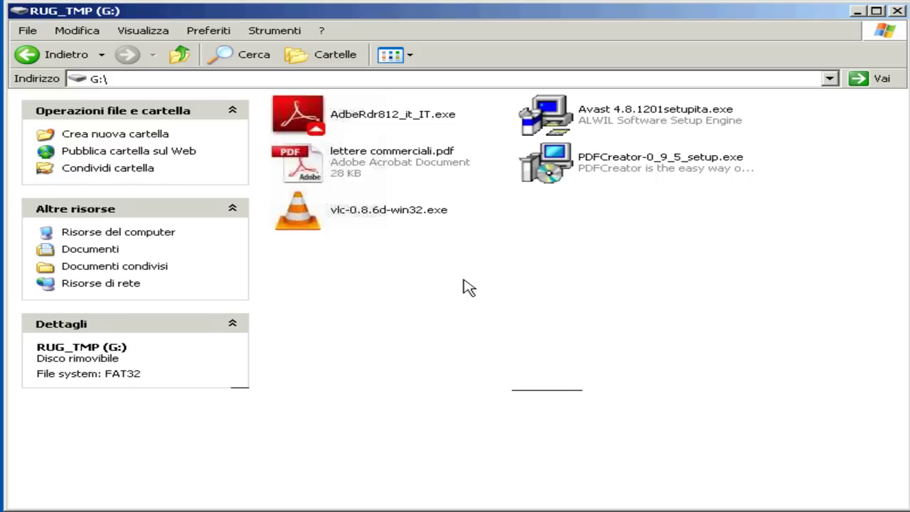
{"action": "double_click", "coordinate": [391, 157]}
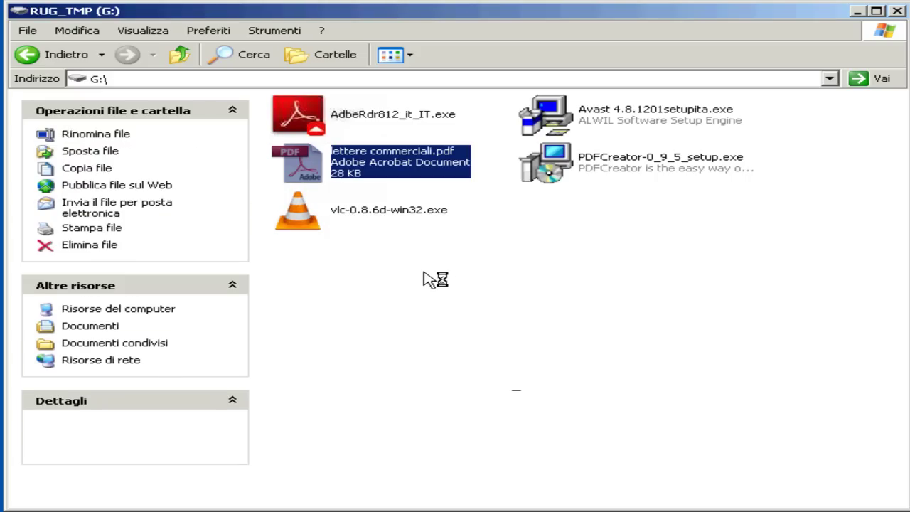
{"action": "left_click", "coordinate": [426, 279]}
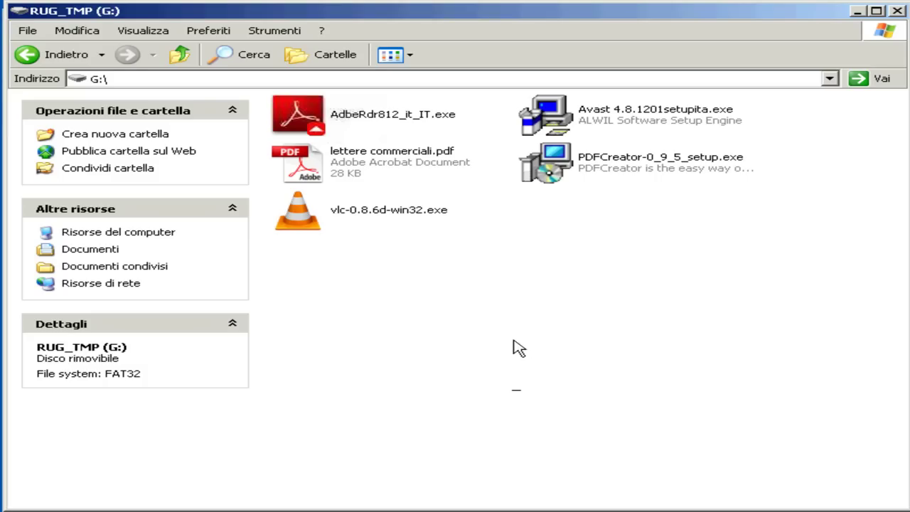
{"action": "double_click", "coordinate": [340, 155]}
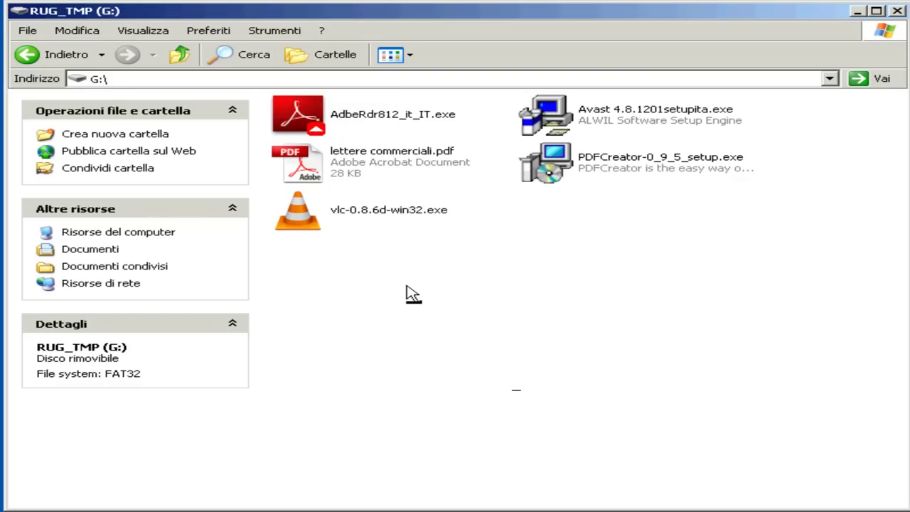
{"action": "left_click", "coordinate": [310, 170]}
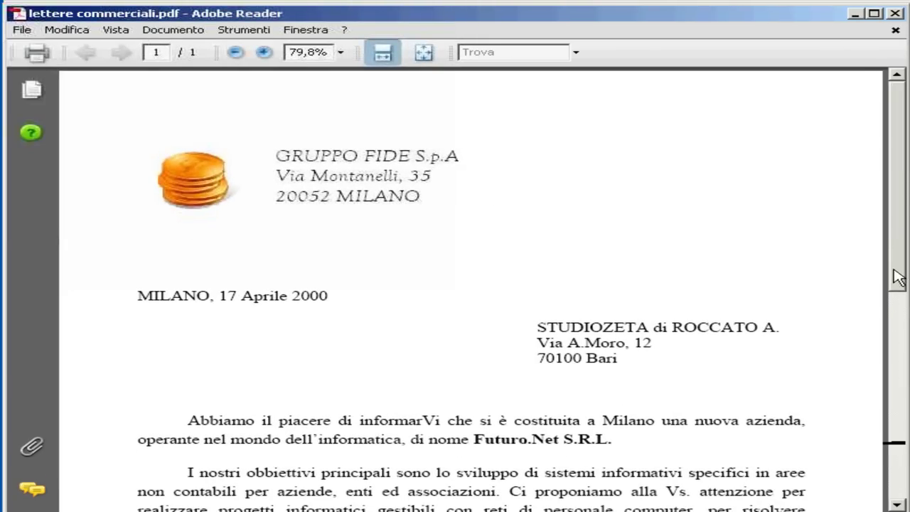
Look through the whole PDF letter down to the signature and back, then close Adobe Reader and the G: drive window.
{"action": "scroll", "coordinate": [767, 297], "scroll_direction": "down", "scroll_amount": 5}
{"action": "scroll", "coordinate": [711, 305], "scroll_direction": "down", "scroll_amount": 10}
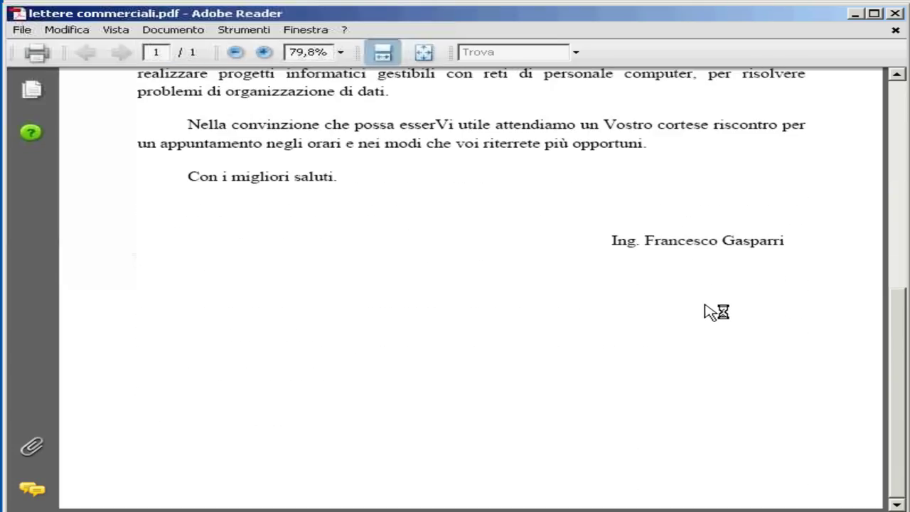
{"action": "scroll", "coordinate": [706, 307], "scroll_direction": "up", "scroll_amount": 15}
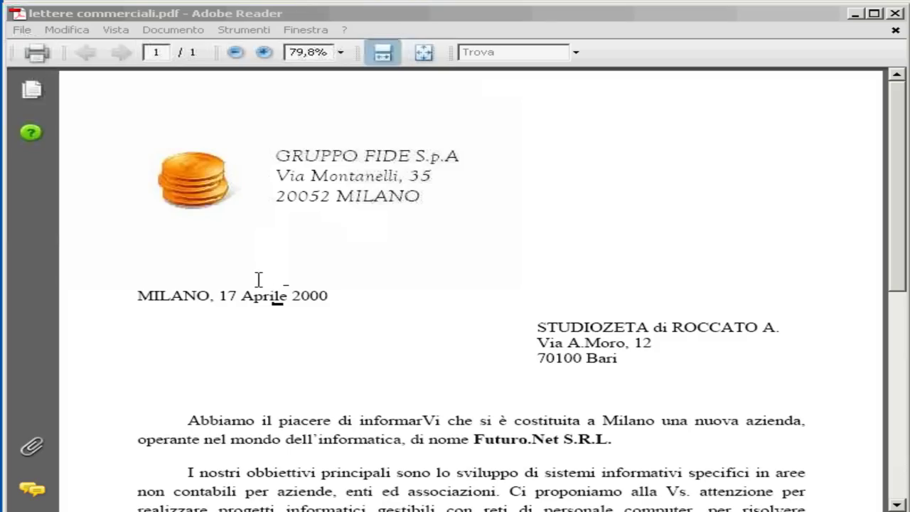
{"action": "left_click", "coordinate": [258, 279]}
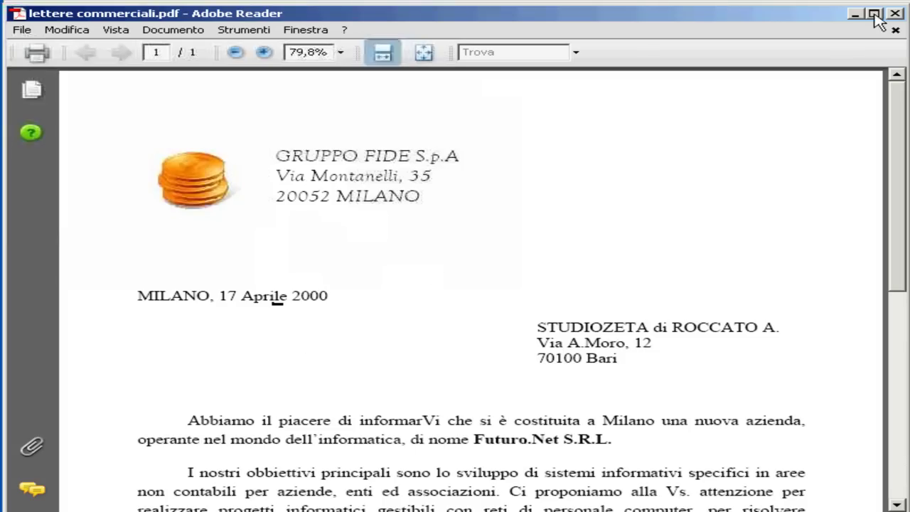
{"action": "left_click", "coordinate": [894, 13]}
{"action": "left_click", "coordinate": [900, 9]}
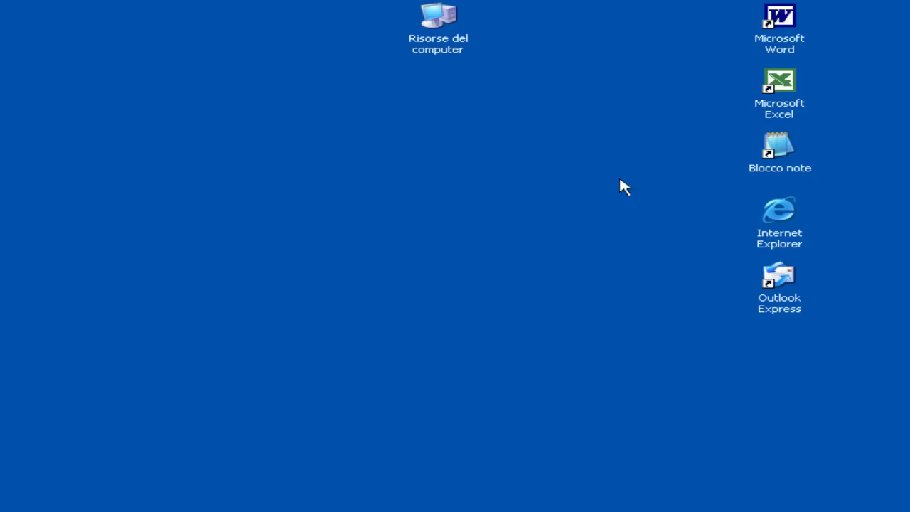
Start Microsoft Excel, look for PDFCreator among the printers available for printing, then cancel and close Excel.
{"action": "double_click", "coordinate": [779, 82]}
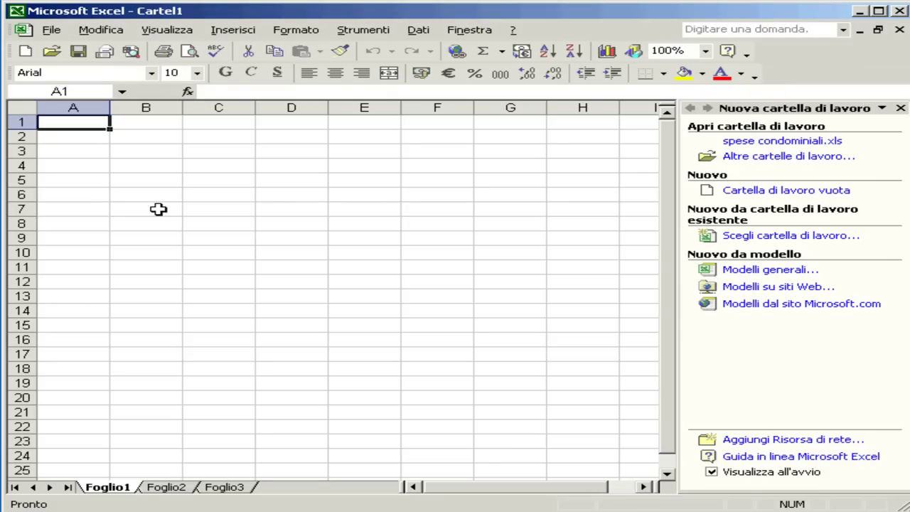
{"action": "left_click", "coordinate": [51, 30]}
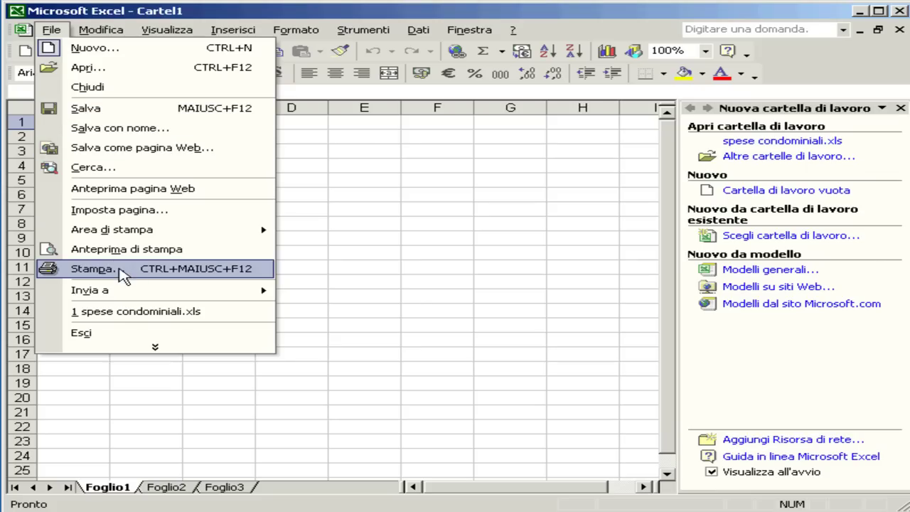
{"action": "left_click", "coordinate": [117, 268]}
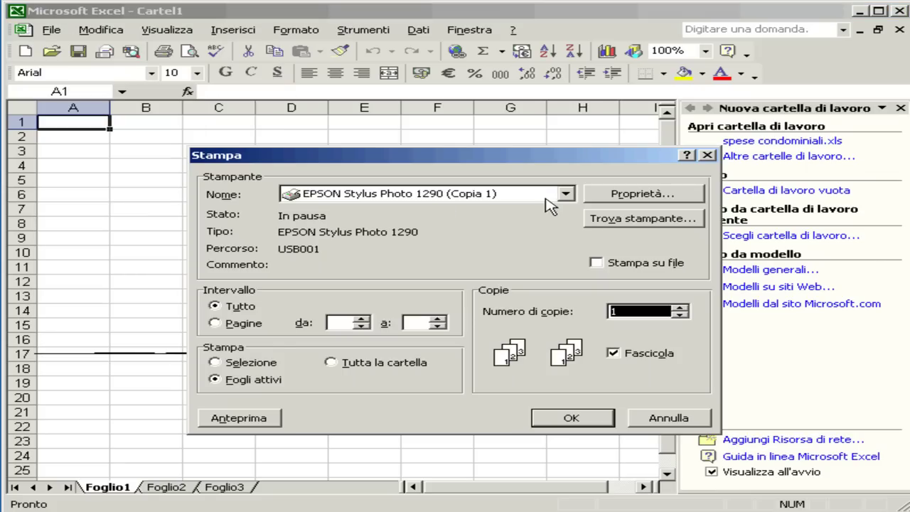
{"action": "left_click", "coordinate": [566, 195]}
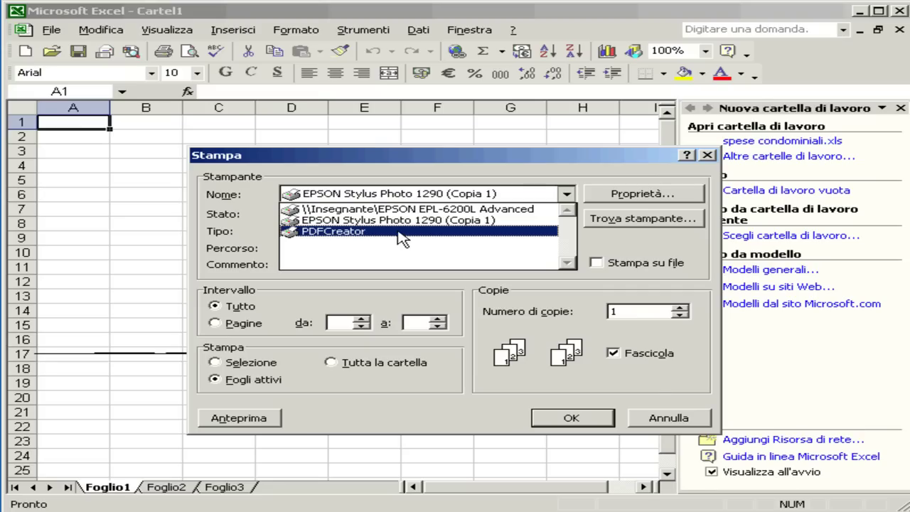
{"action": "left_click", "coordinate": [668, 418]}
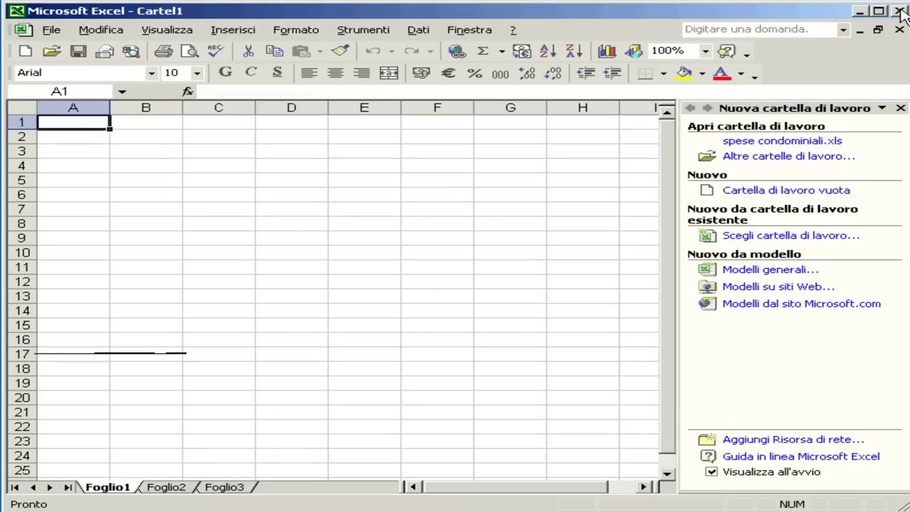
{"action": "left_click", "coordinate": [900, 12]}
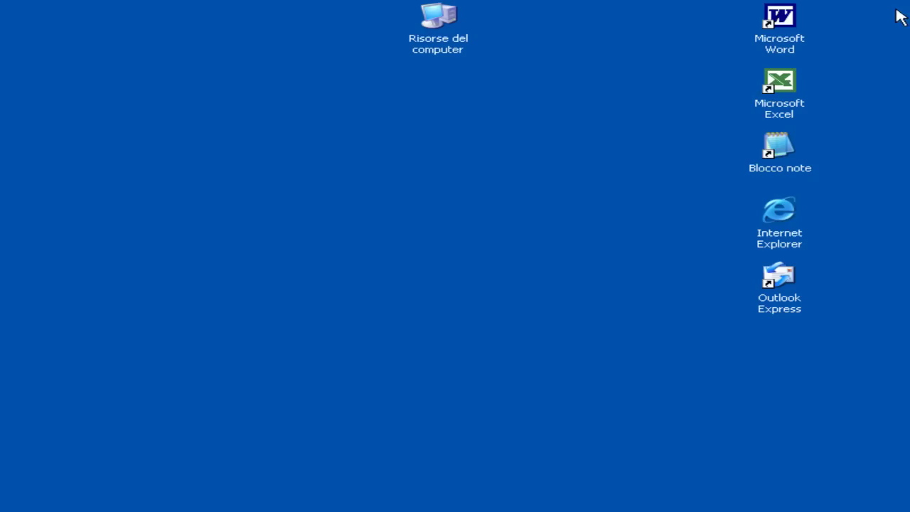
{"action": "double_click", "coordinate": [780, 213]}
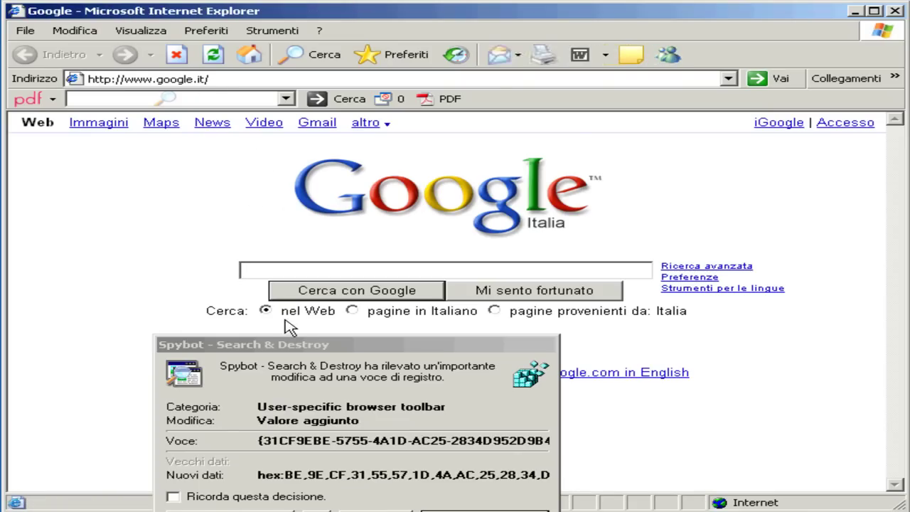
{"action": "left_click", "coordinate": [290, 506]}
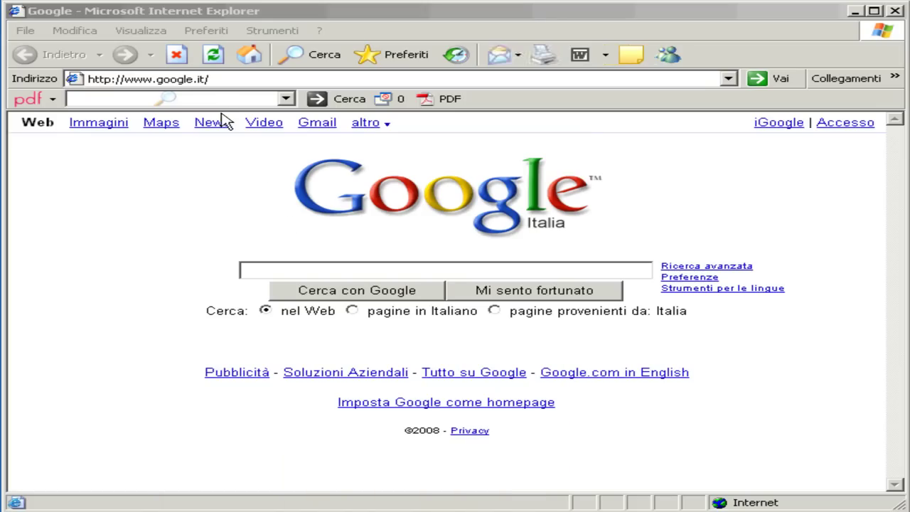
{"action": "left_click", "coordinate": [203, 80]}
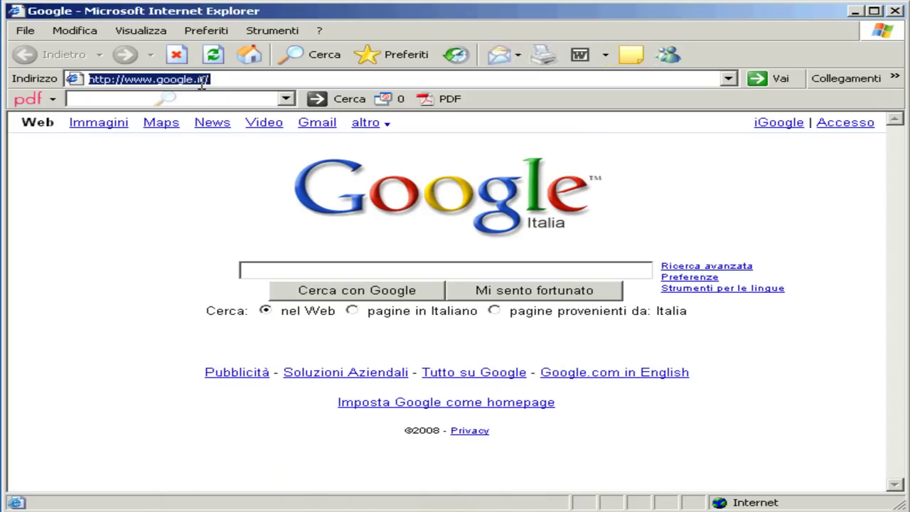
{"action": "type", "text": "www.in"}
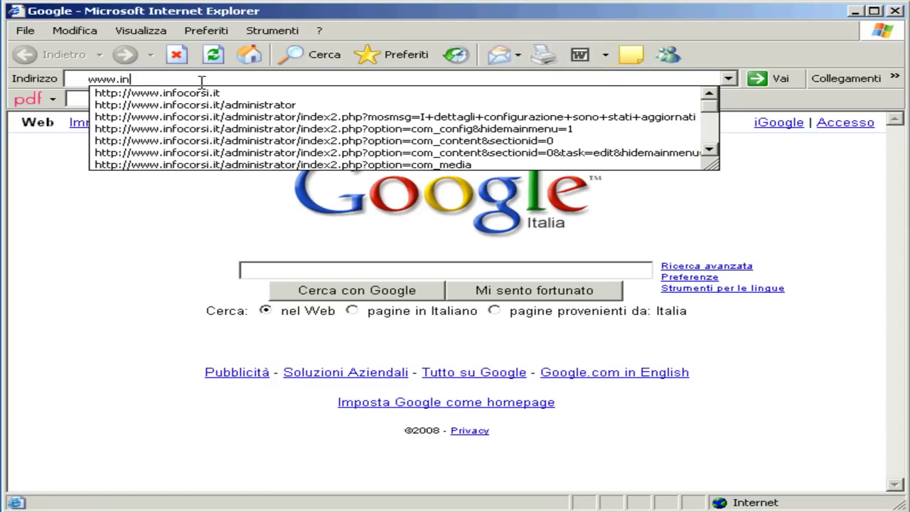
{"action": "type", "text": "focor"}
{"action": "key", "text": "Down"}
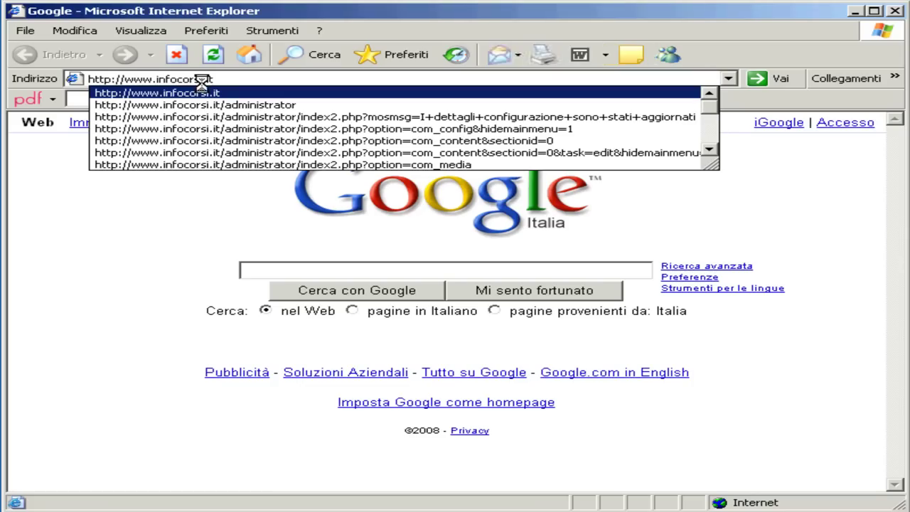
{"action": "key", "text": "Return"}
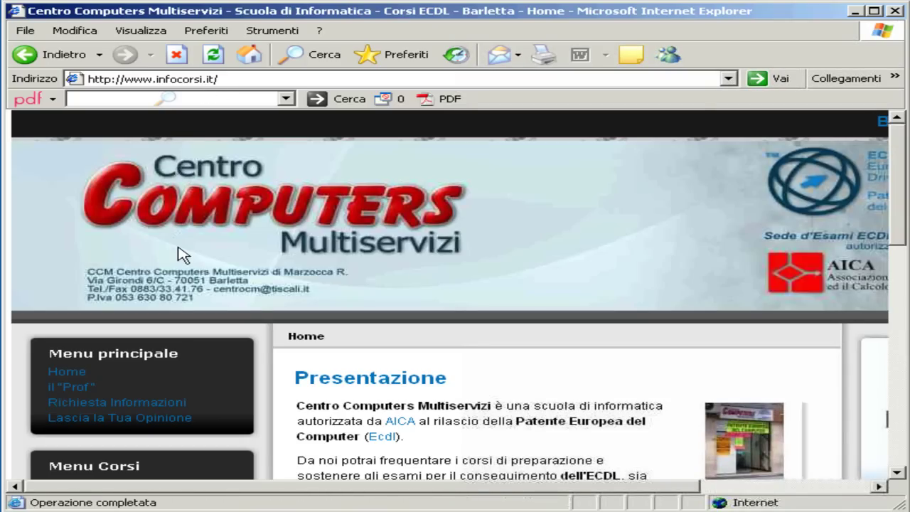
Look for the PDFCreator printer in the web page's print settings, cancel printing and minimize the browser.
{"action": "left_click", "coordinate": [25, 30]}
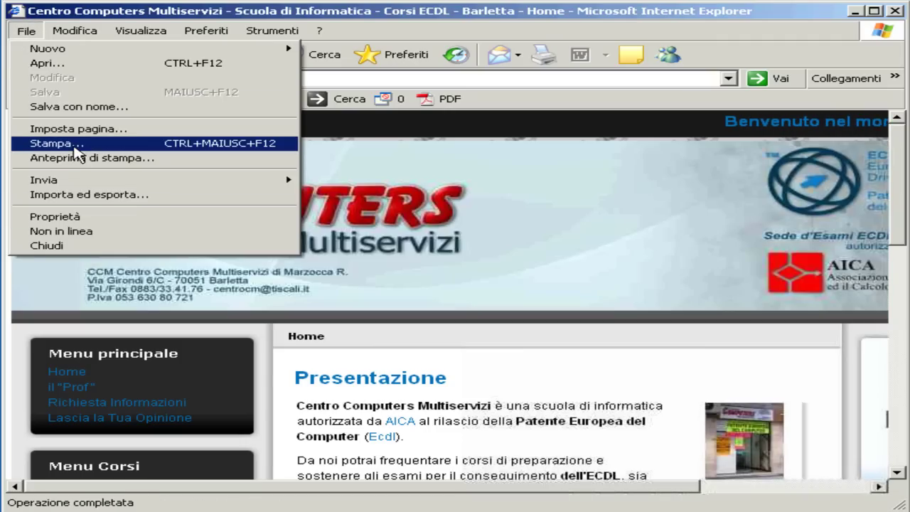
{"action": "left_click", "coordinate": [75, 150]}
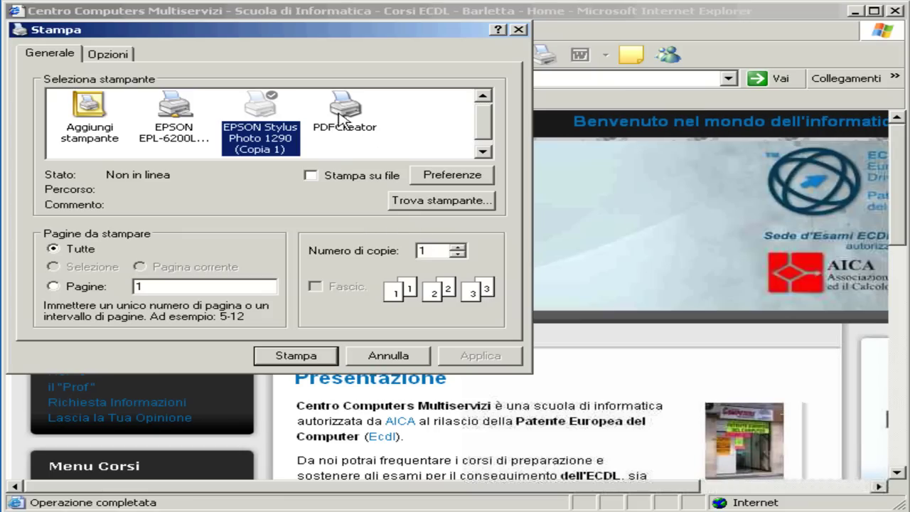
{"action": "left_click", "coordinate": [341, 114]}
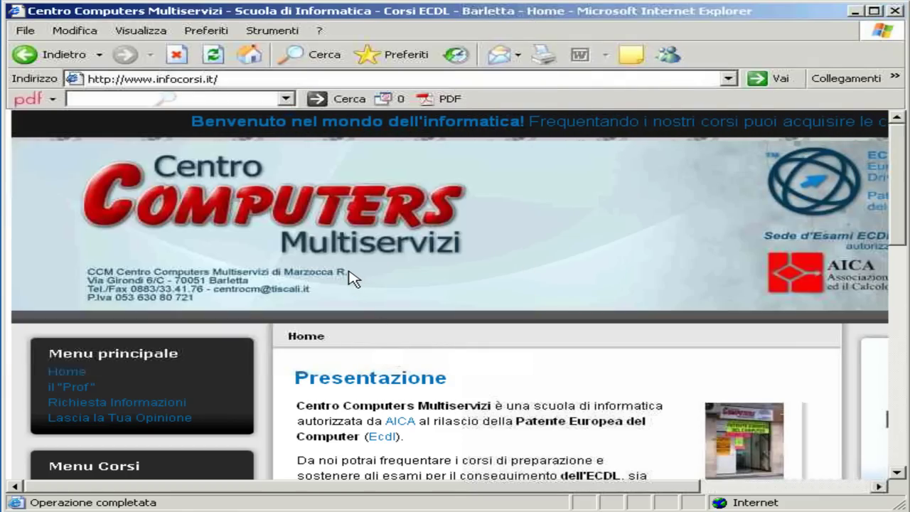
{"action": "left_click", "coordinate": [855, 10]}
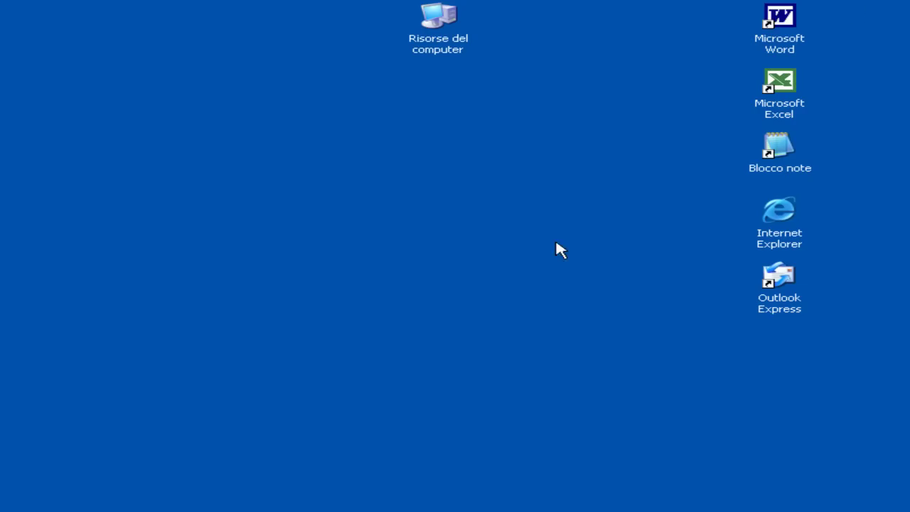
Start Outlook Express and select the Outlook Express 6 message in the Posta in arrivo folder.
{"action": "double_click", "coordinate": [772, 279]}
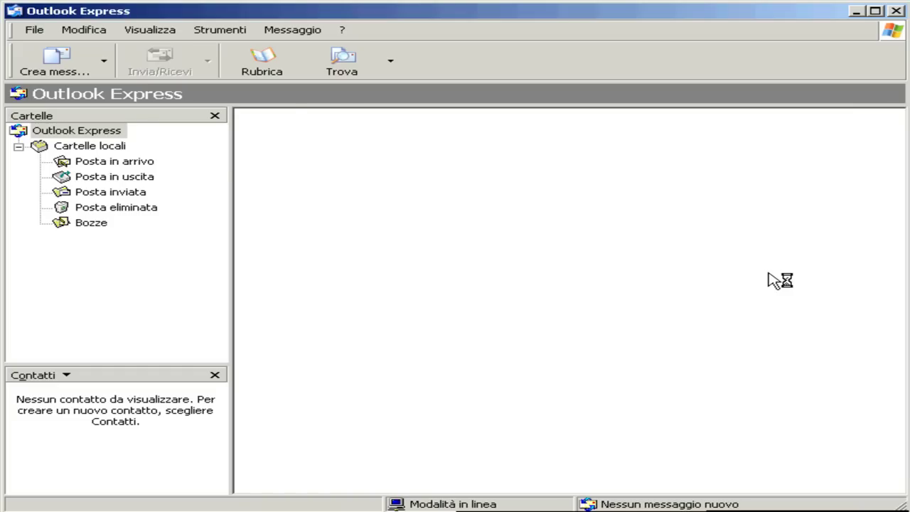
{"action": "left_click", "coordinate": [89, 163]}
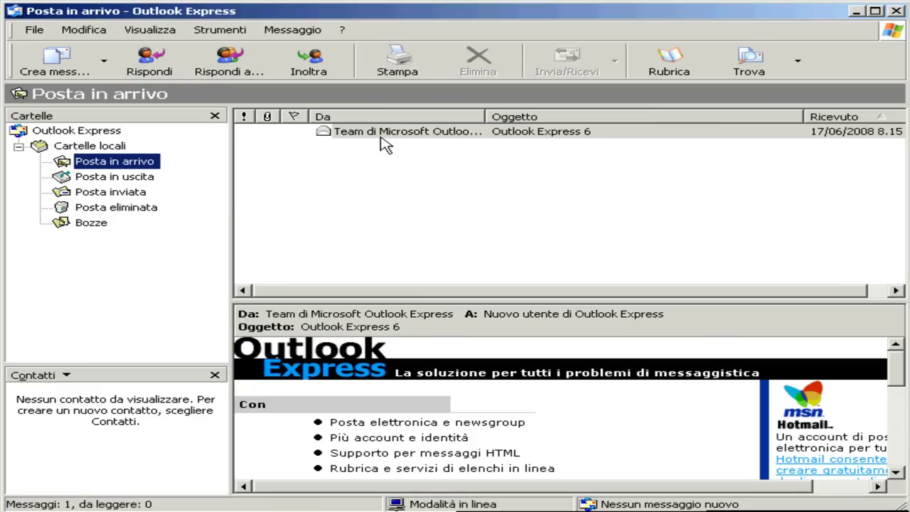
{"action": "left_click", "coordinate": [381, 135]}
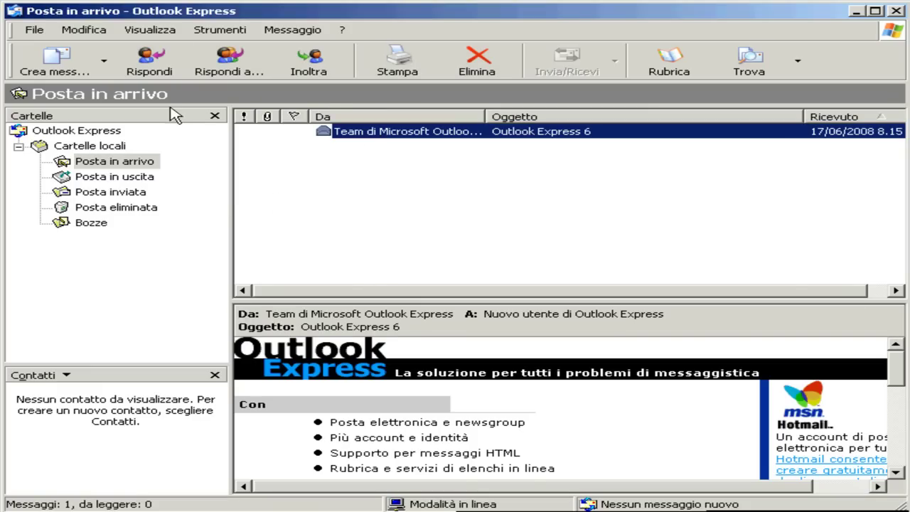
Look for PDFCreator among the printers for the selected message, select it, then cancel printing and close Outlook Express.
{"action": "left_click", "coordinate": [34, 29]}
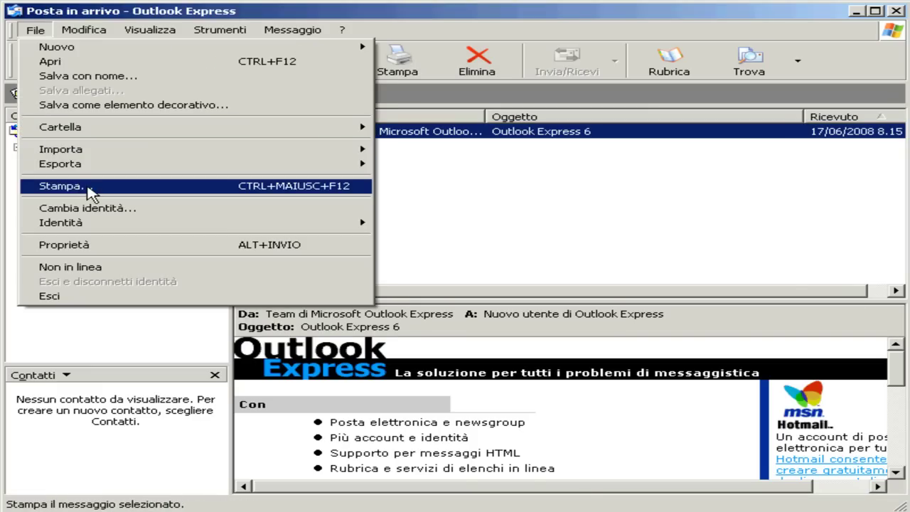
{"action": "left_click", "coordinate": [90, 189]}
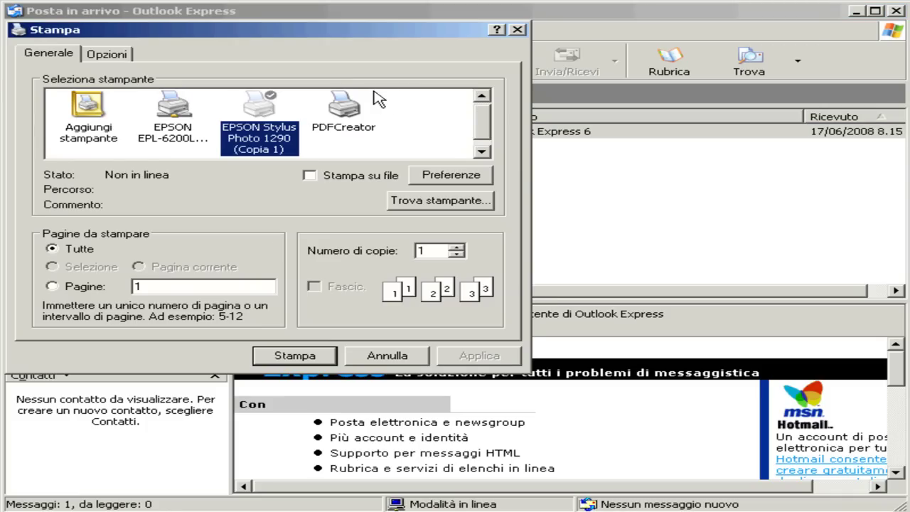
{"action": "left_click", "coordinate": [343, 114]}
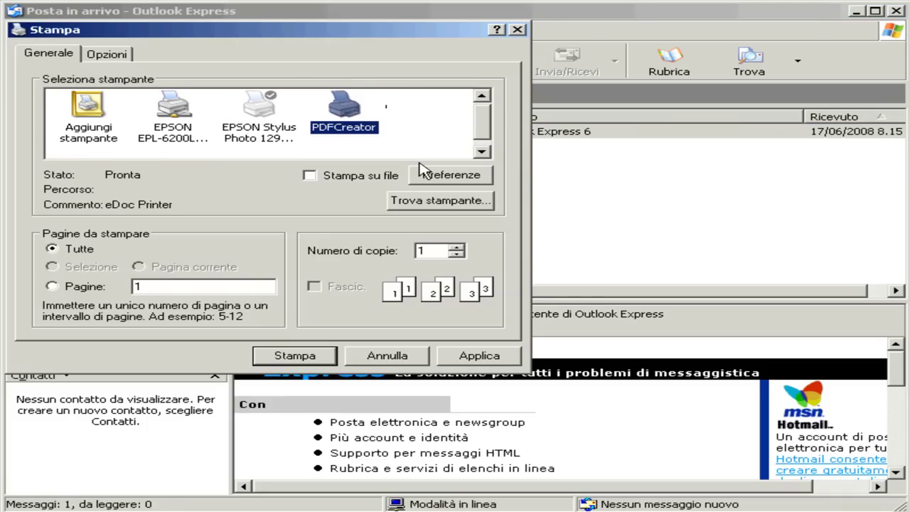
{"action": "left_click", "coordinate": [388, 357]}
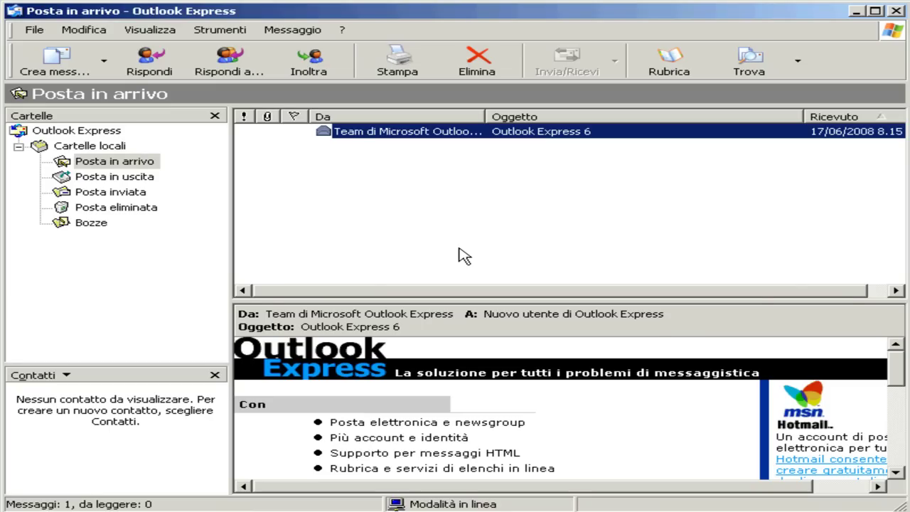
{"action": "left_click", "coordinate": [897, 11]}
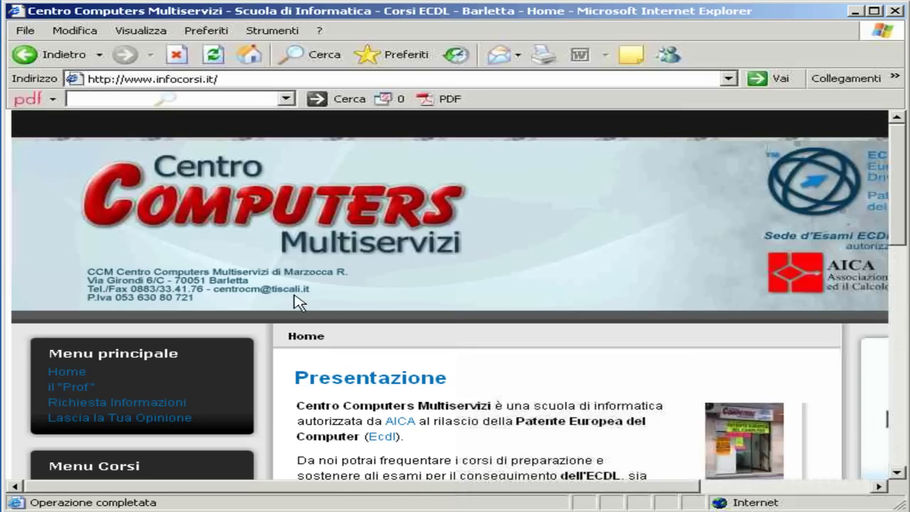
Return Internet Explorer to its home page, search for "centro computer barletta" with the PDFCreator toolbar and examine the Internet results section.
{"action": "left_click", "coordinate": [249, 55]}
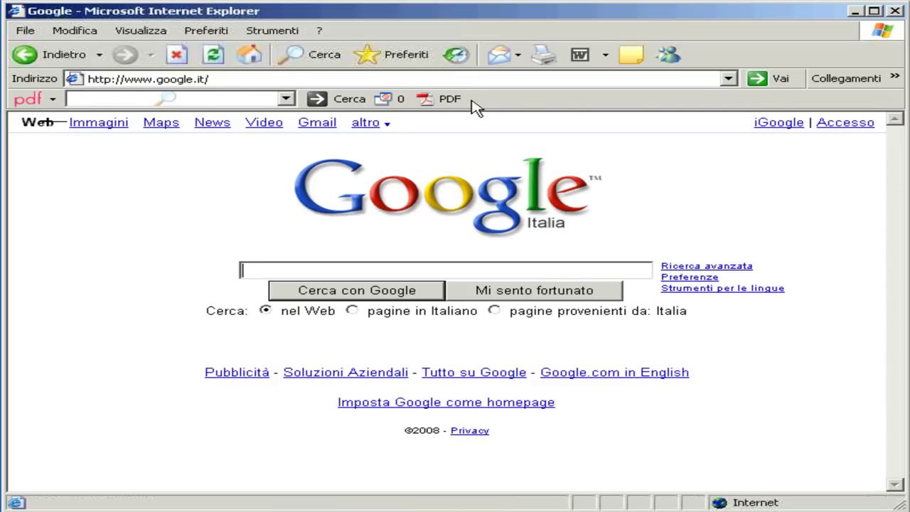
{"action": "left_click", "coordinate": [90, 102]}
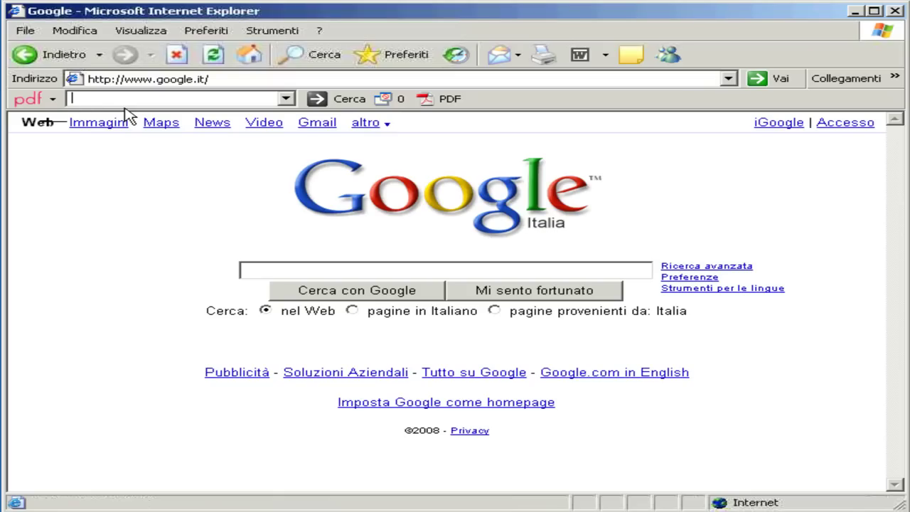
{"action": "type", "text": "tro computer barletta"}
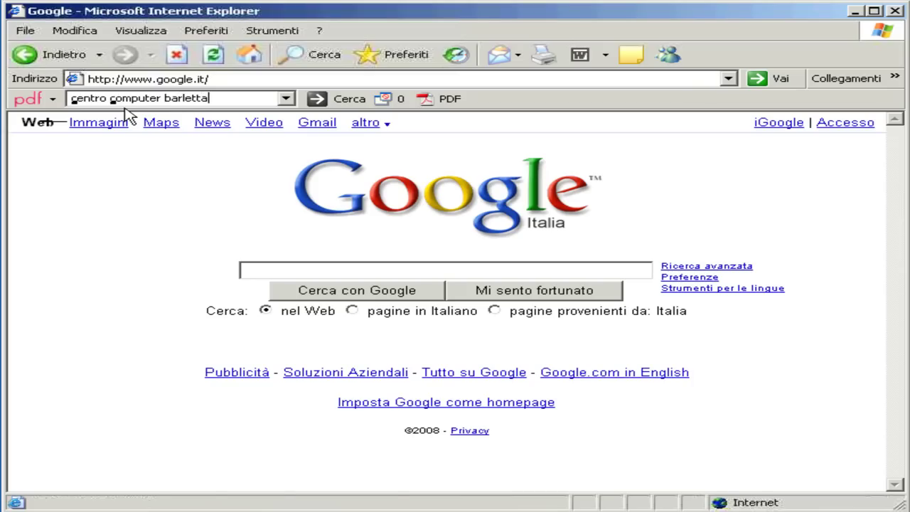
{"action": "key", "text": "Return"}
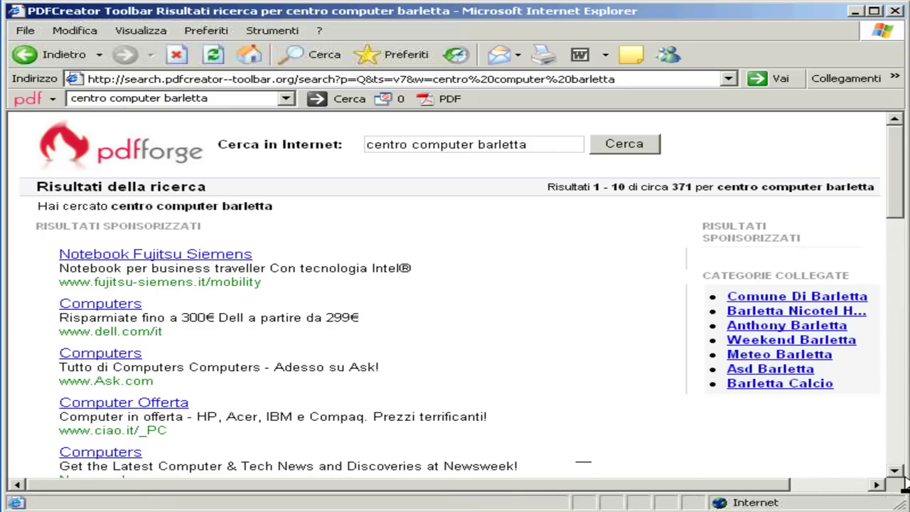
{"action": "scroll", "coordinate": [899, 490], "scroll_direction": "down", "scroll_amount": 5}
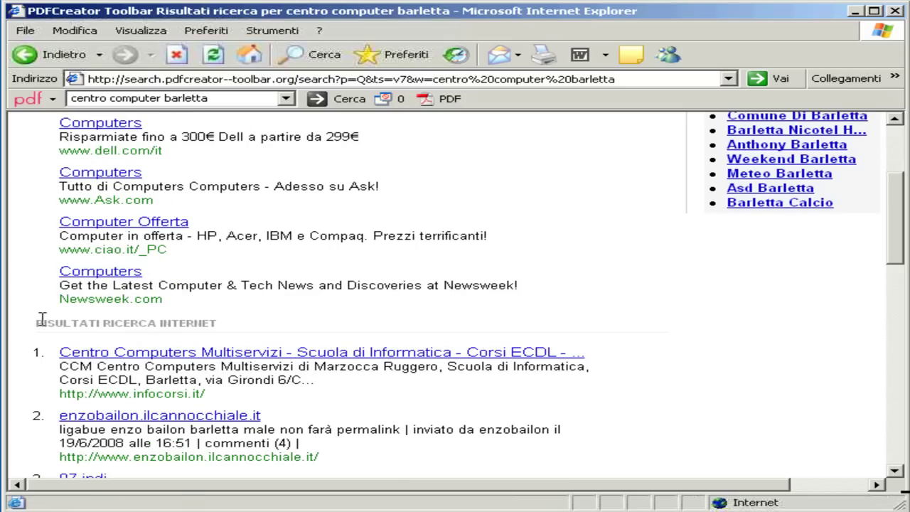
{"action": "left_click_drag", "start_coordinate": [42, 320], "coordinate": [189, 319]}
{"action": "left_click", "coordinate": [243, 330]}
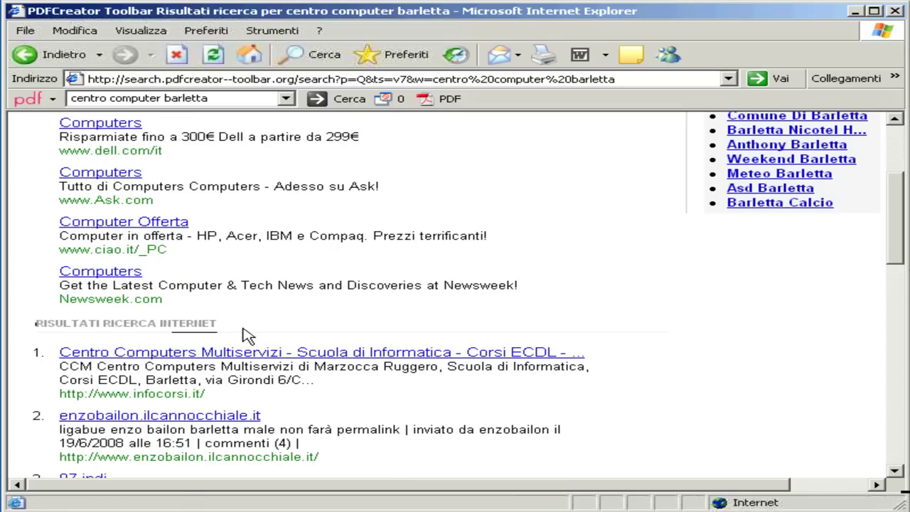